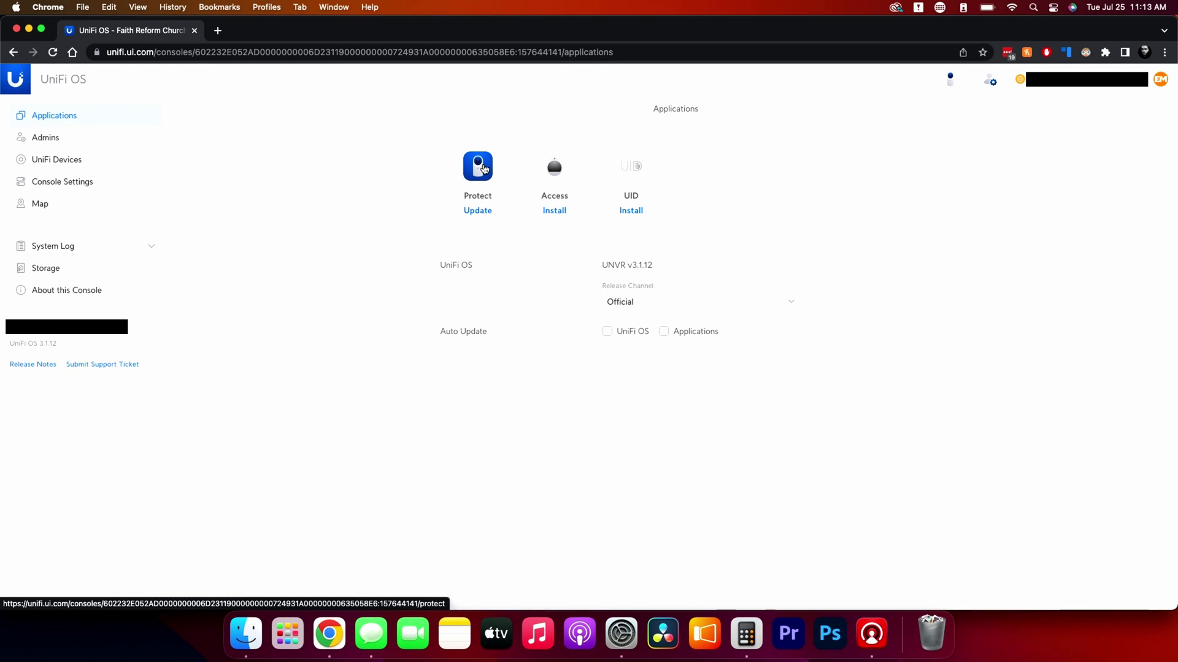
Step: Open the Protect application and review the dashboard's camera capacity, storage overview and activity graph
{"action": "left_click", "coordinate": [482, 169]}
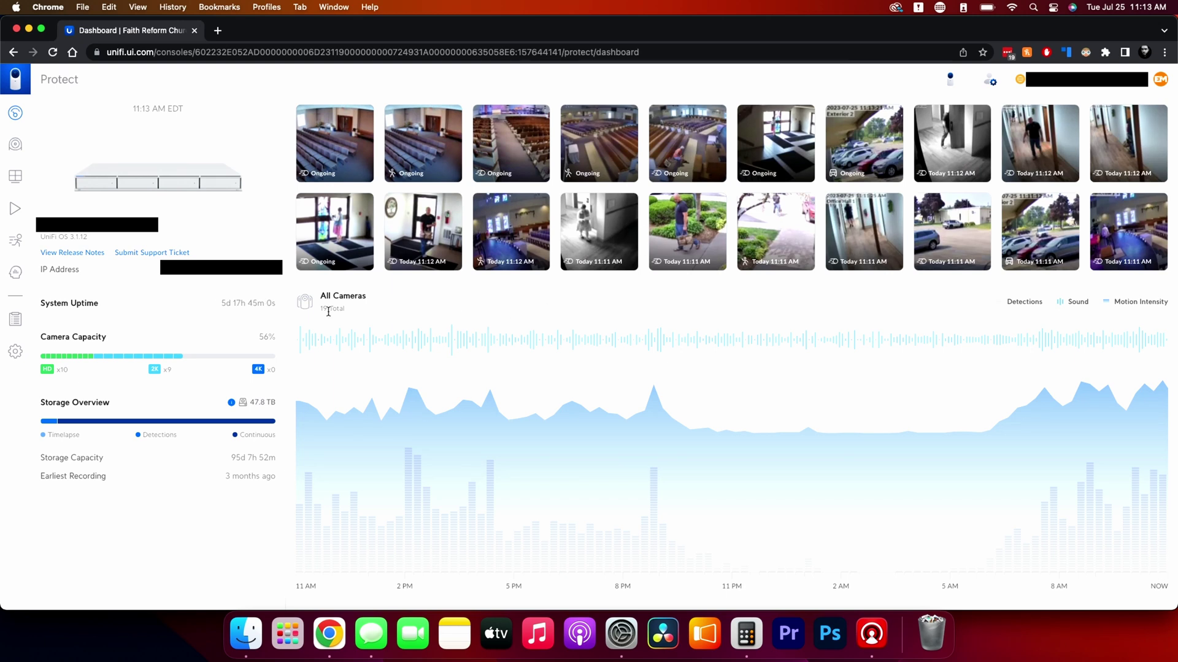
{"action": "mouse_move", "coordinate": [319, 339]}
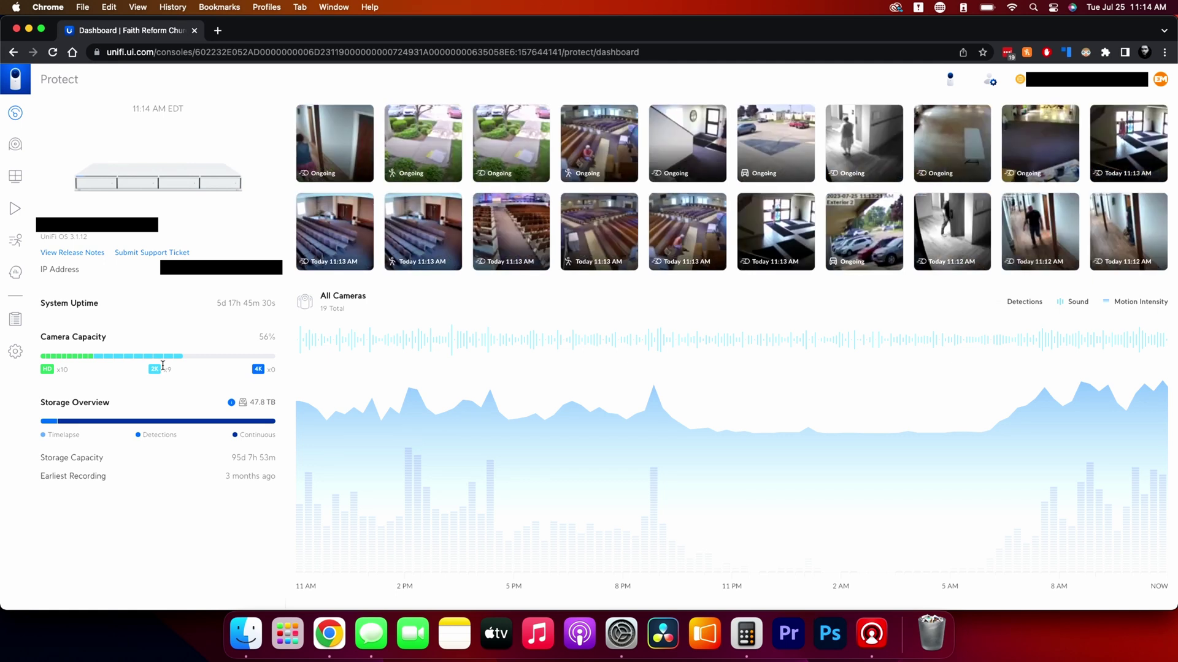
{"action": "mouse_move", "coordinate": [148, 348]}
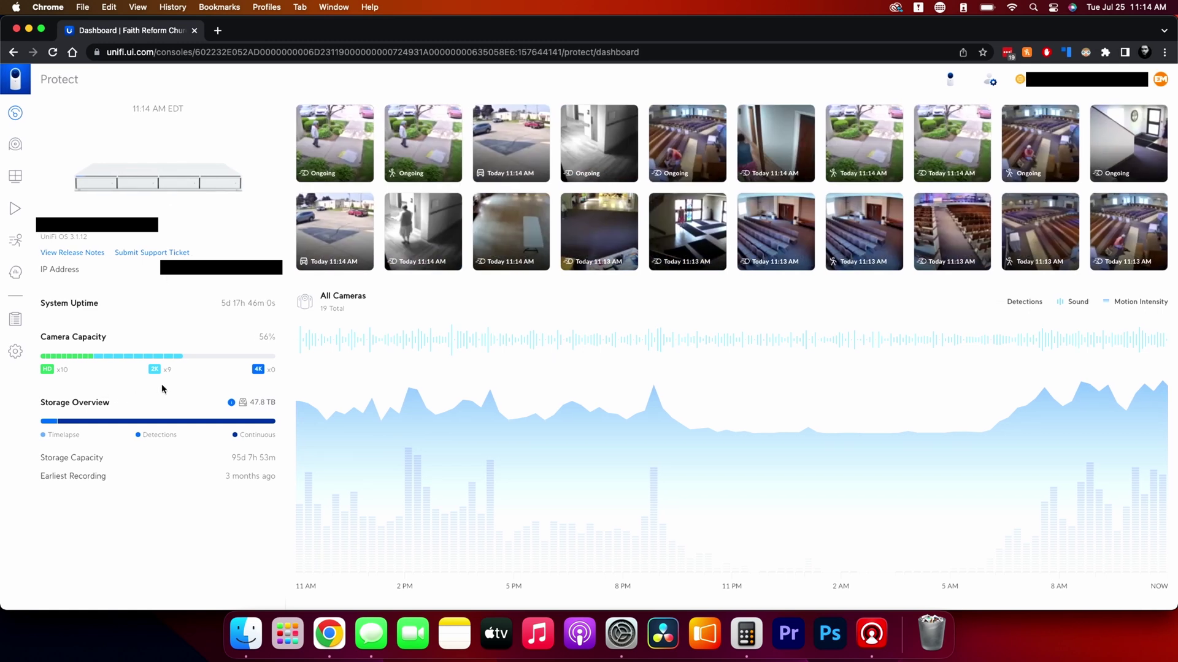
{"action": "mouse_move", "coordinate": [210, 360]}
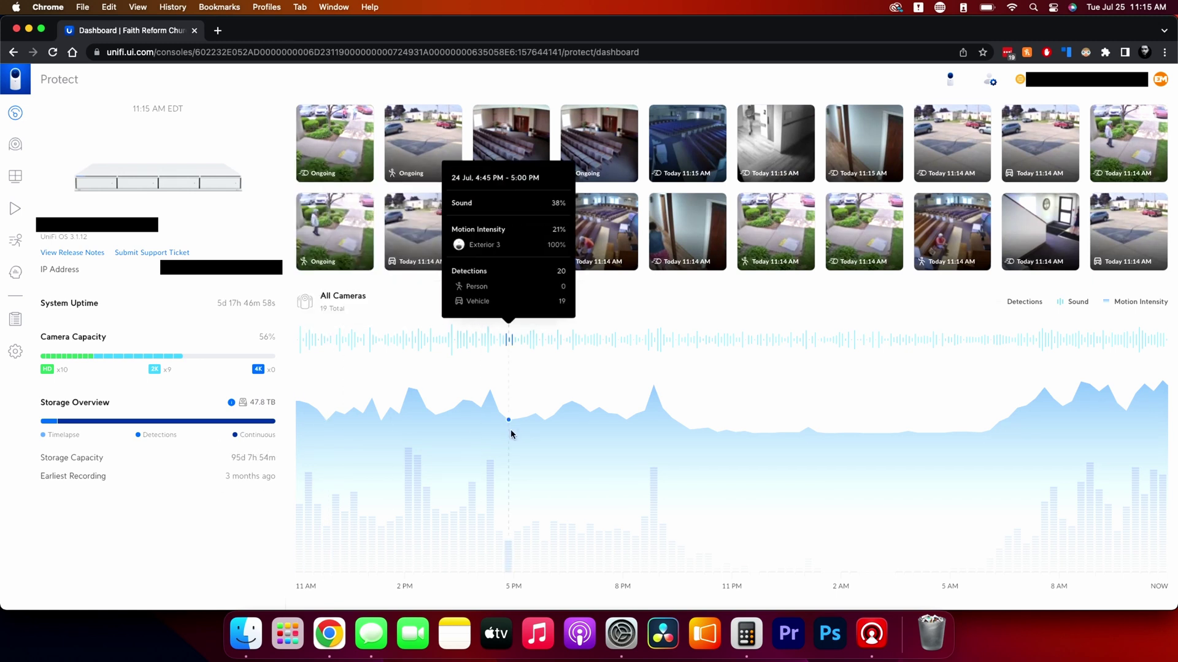
{"action": "mouse_move", "coordinate": [514, 433]}
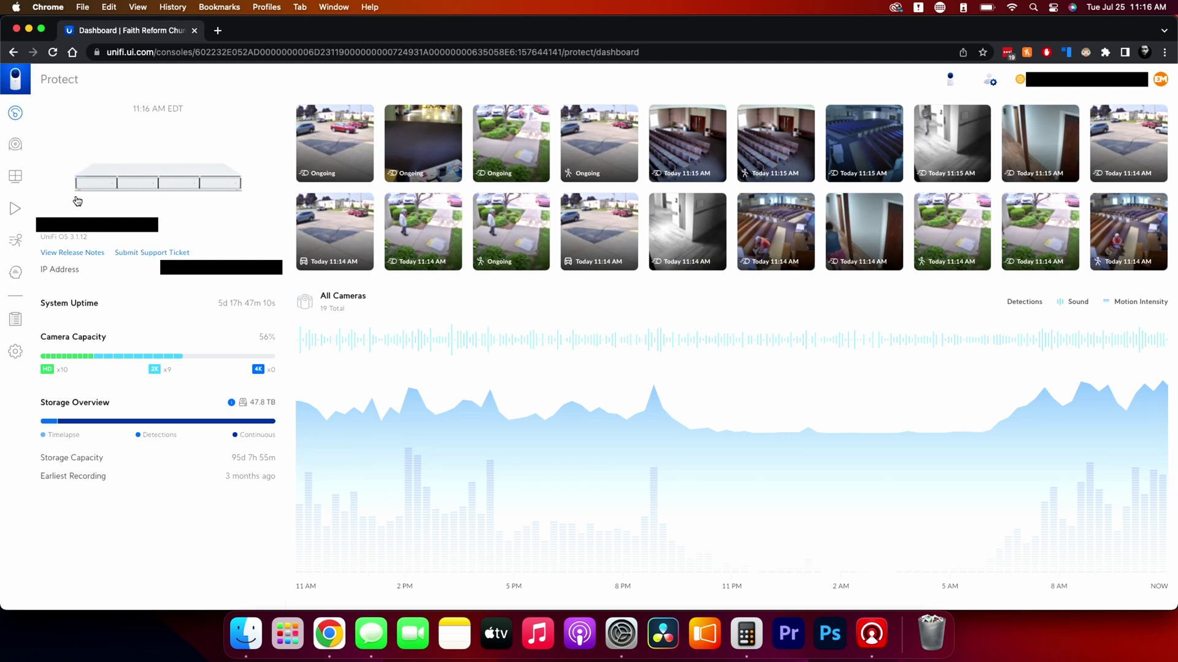
Step: Open the UniFi devices page and view the cameras in both the grid and list layouts
{"action": "left_click", "coordinate": [14, 146]}
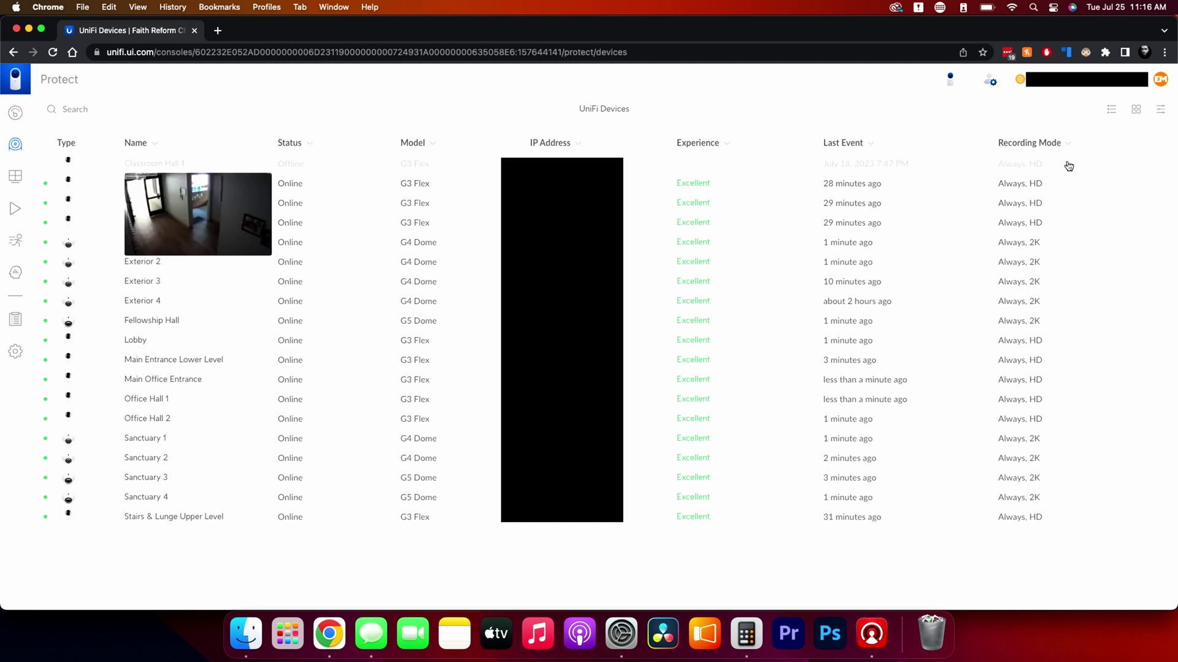
{"action": "left_click", "coordinate": [1136, 110]}
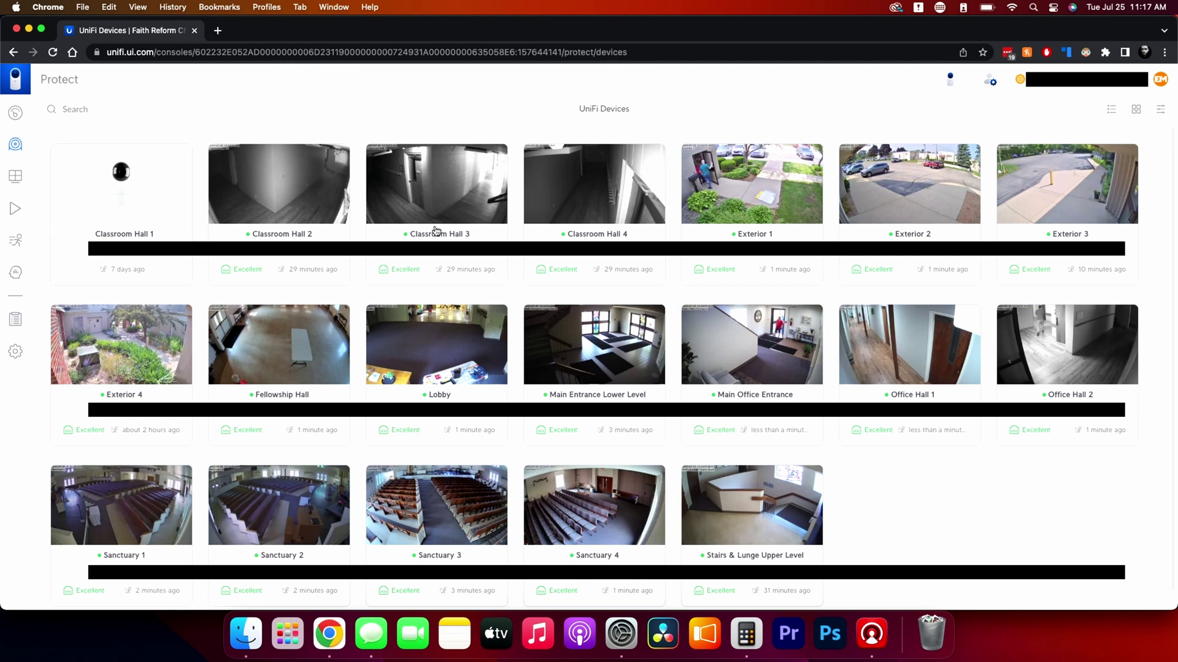
{"action": "left_click", "coordinate": [1110, 110]}
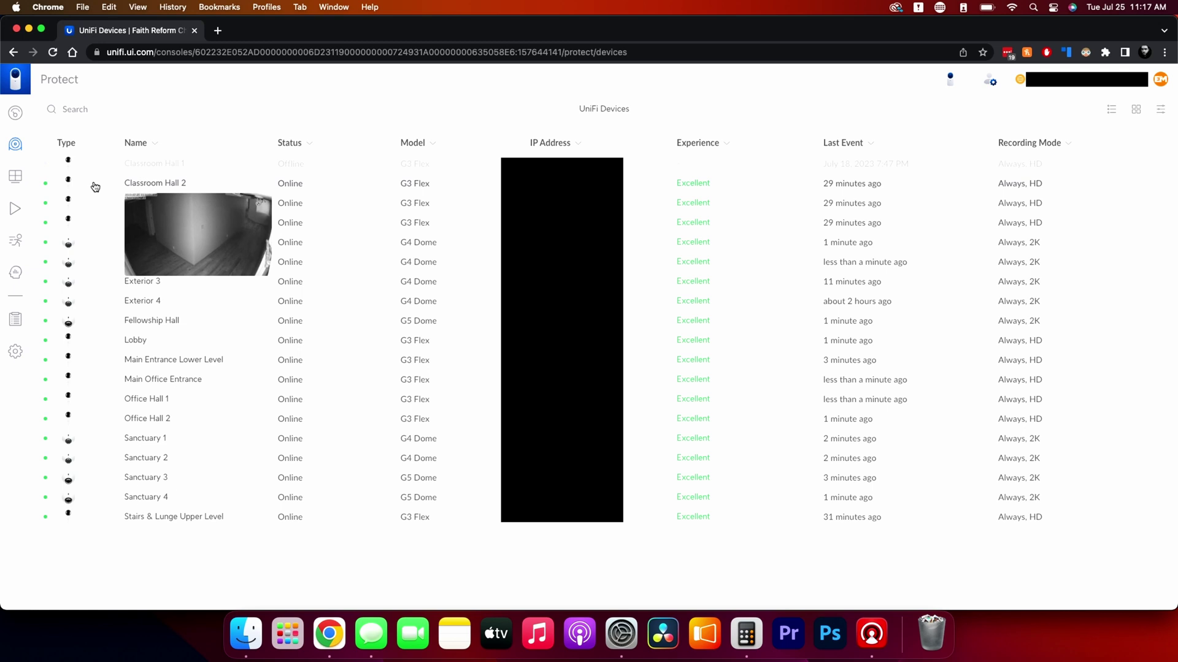
{"action": "left_click", "coordinate": [76, 110]}
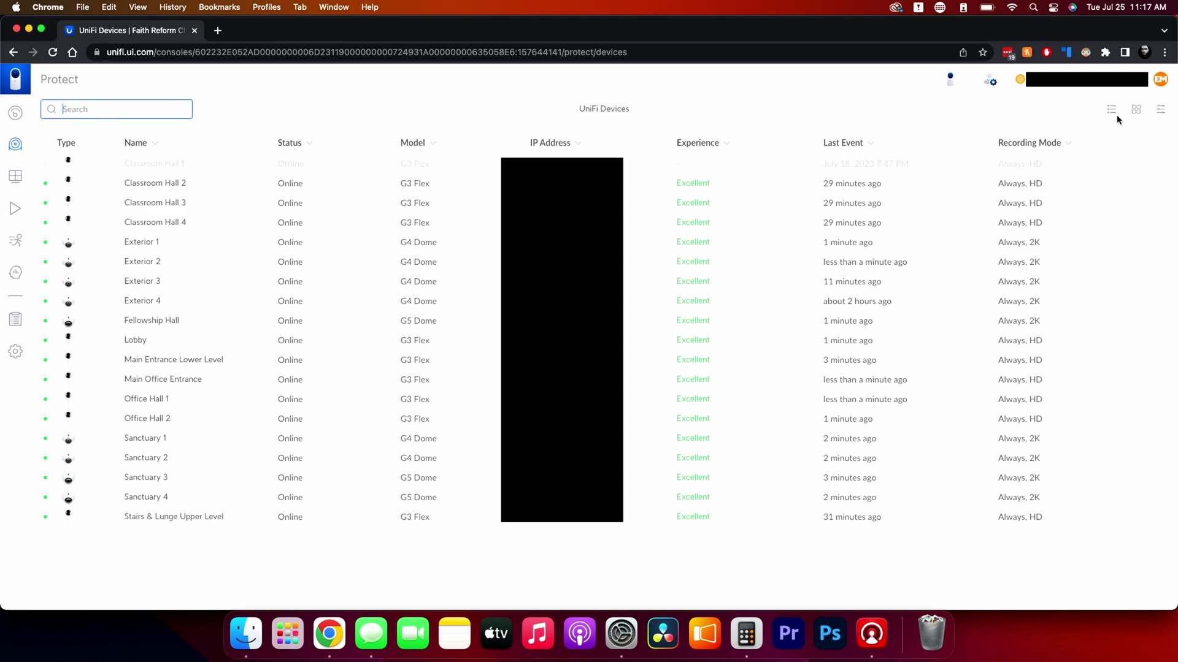
Step: Show the MAC Address column in the device list through the display options and hide it again
{"action": "left_click", "coordinate": [1159, 114]}
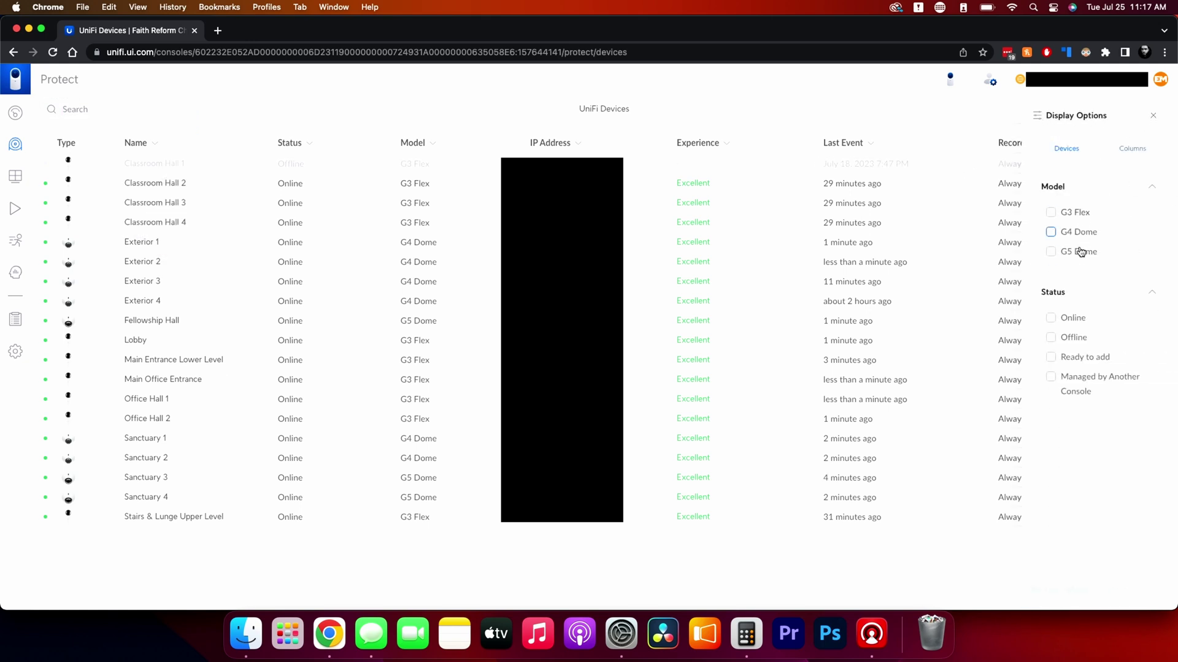
{"action": "left_click", "coordinate": [1131, 148]}
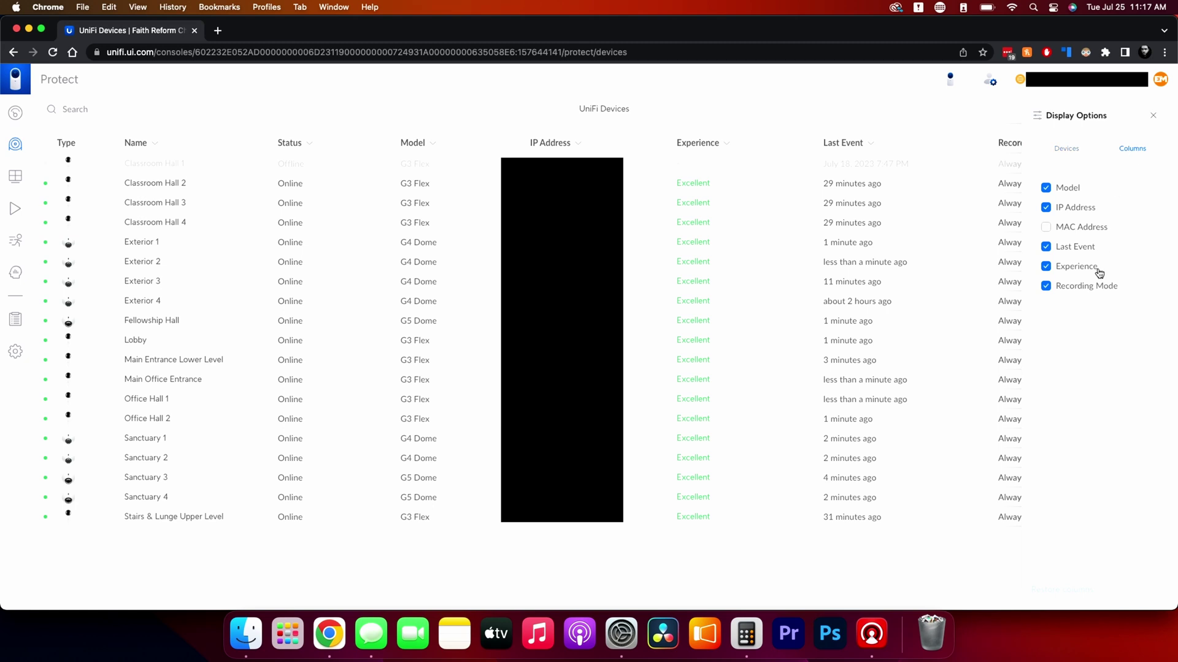
{"action": "left_click", "coordinate": [1074, 230]}
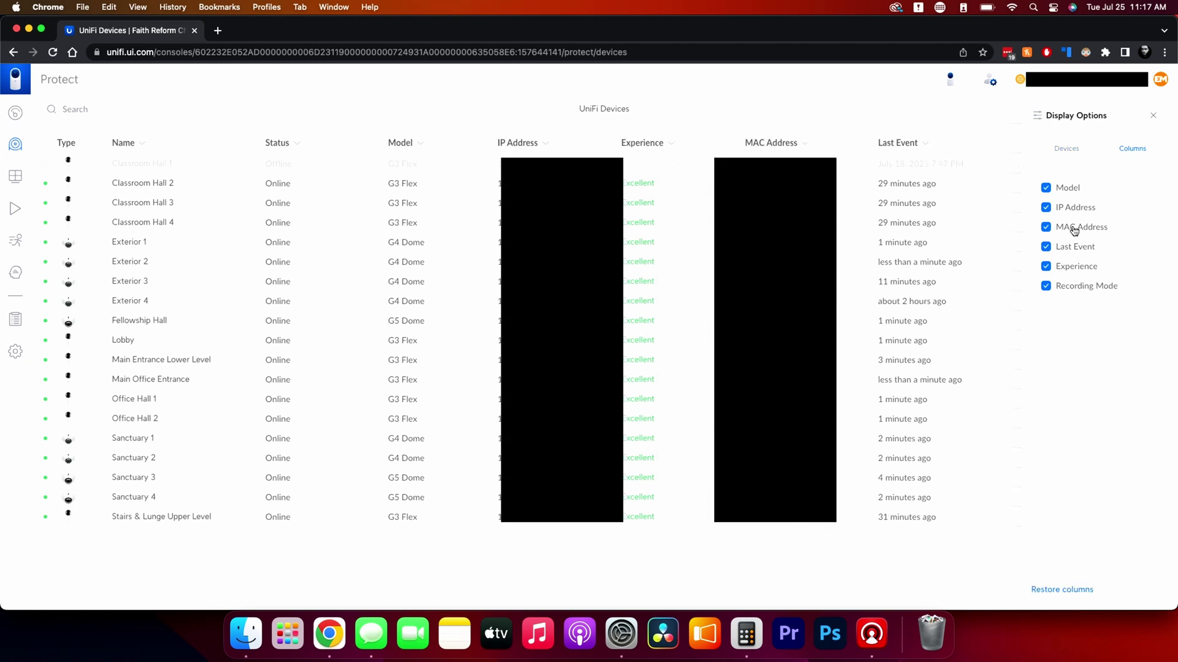
{"action": "left_click", "coordinate": [1074, 229]}
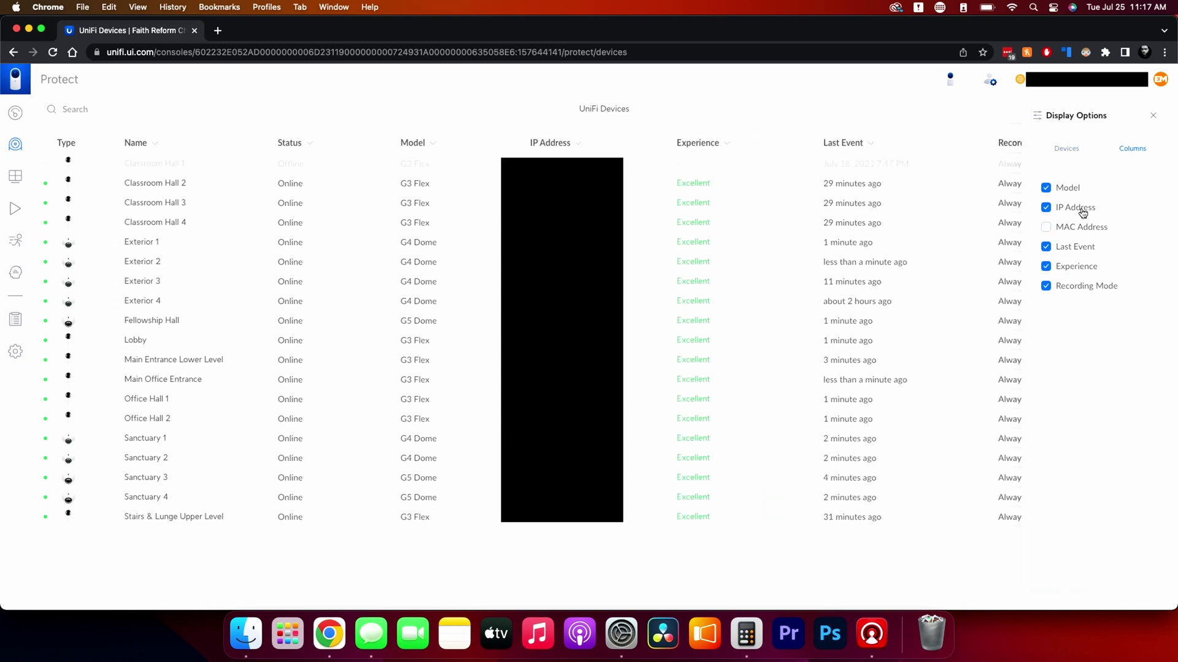
{"action": "left_click", "coordinate": [1154, 116]}
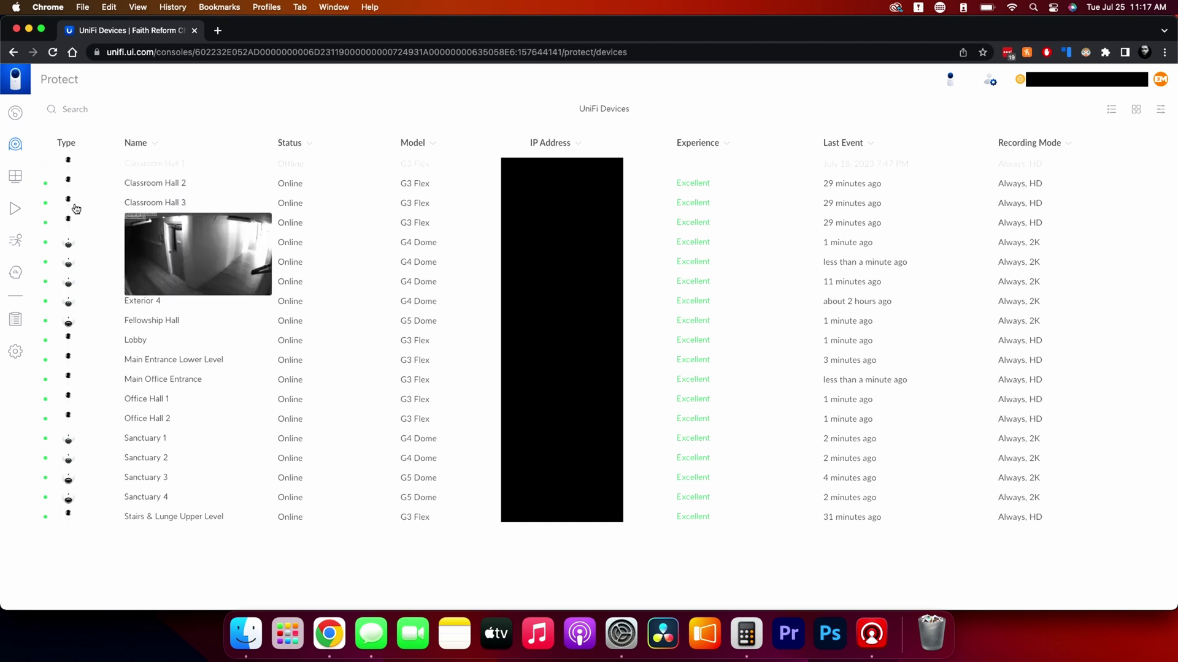
Step: Open the live view and look over the camera tiles, including the ones that cycle between cameras
{"action": "left_click", "coordinate": [16, 178]}
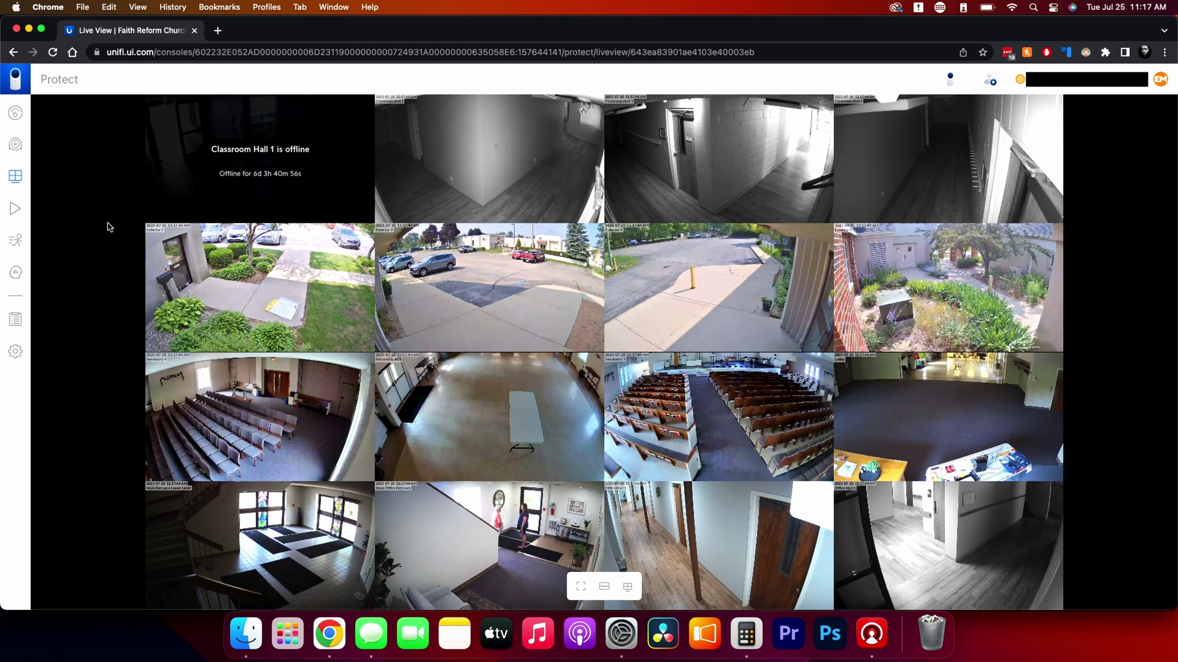
{"action": "mouse_move", "coordinate": [422, 302]}
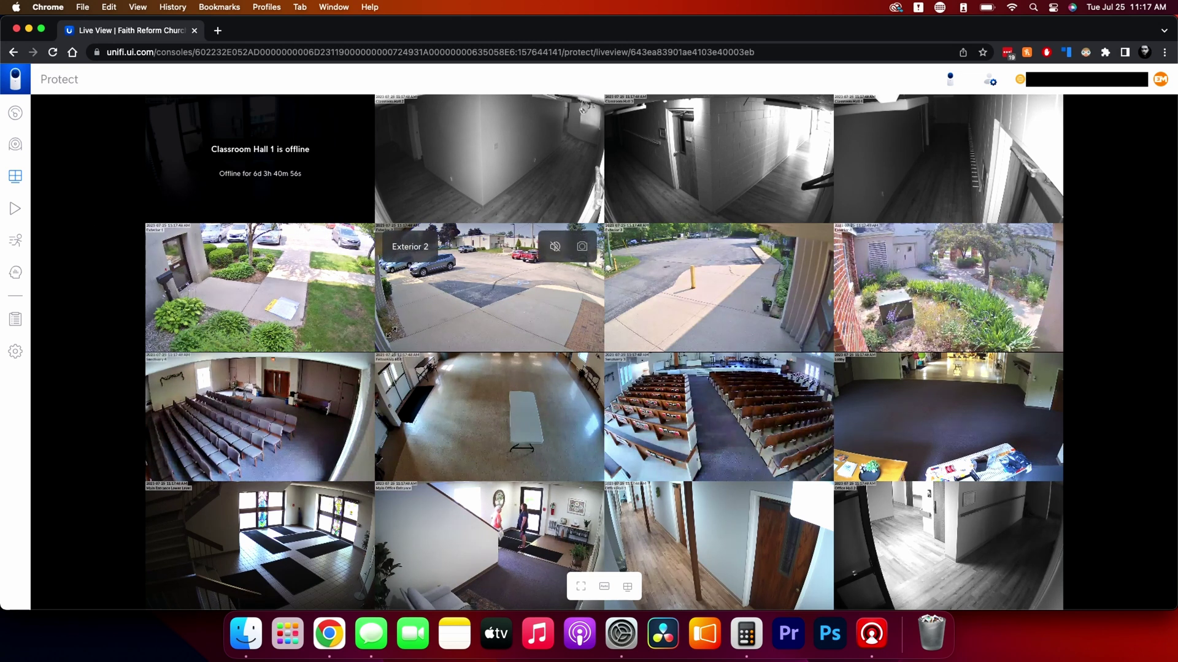
{"action": "mouse_move", "coordinate": [688, 253]}
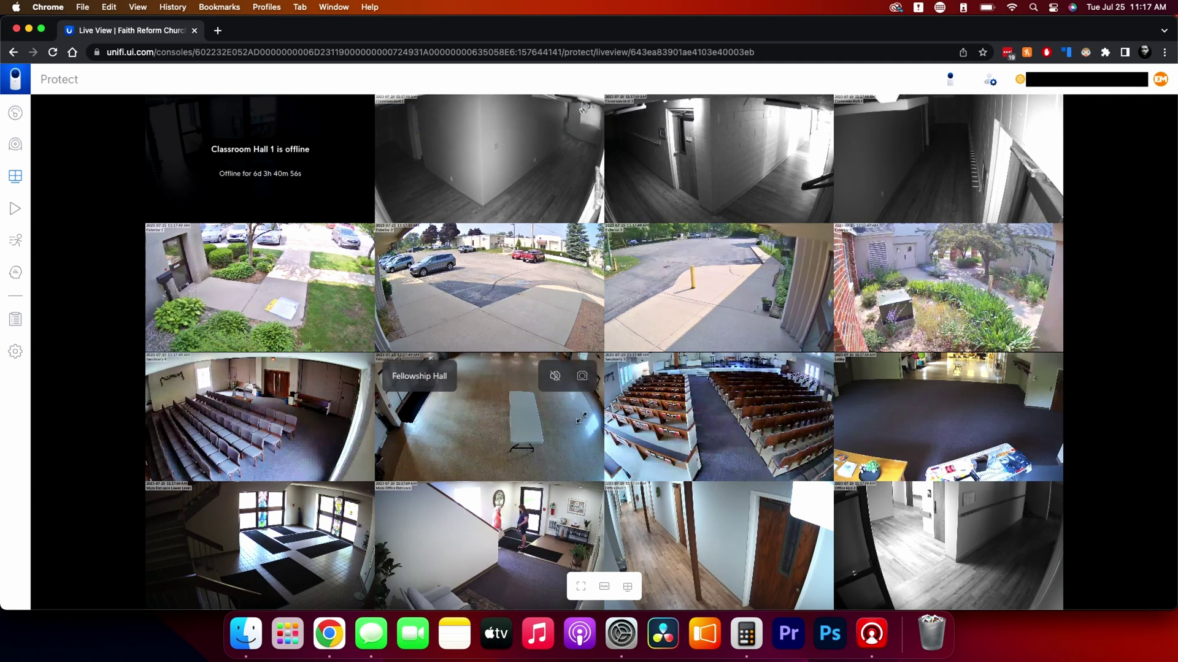
{"action": "mouse_move", "coordinate": [603, 560]}
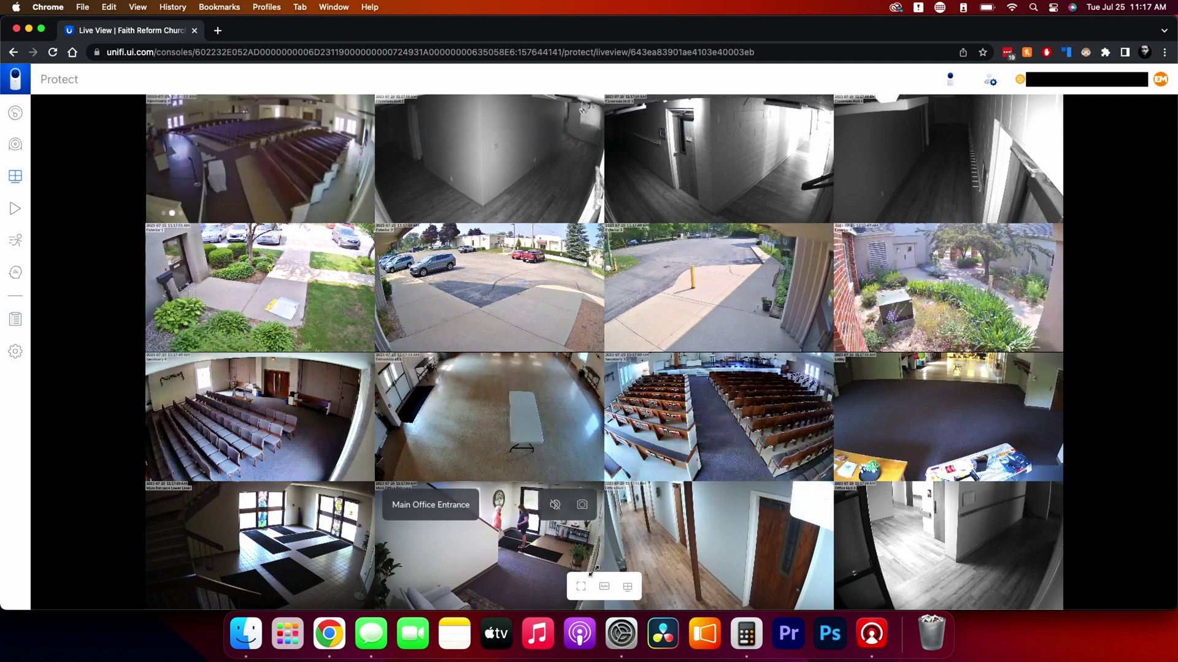
{"action": "mouse_move", "coordinate": [316, 212]}
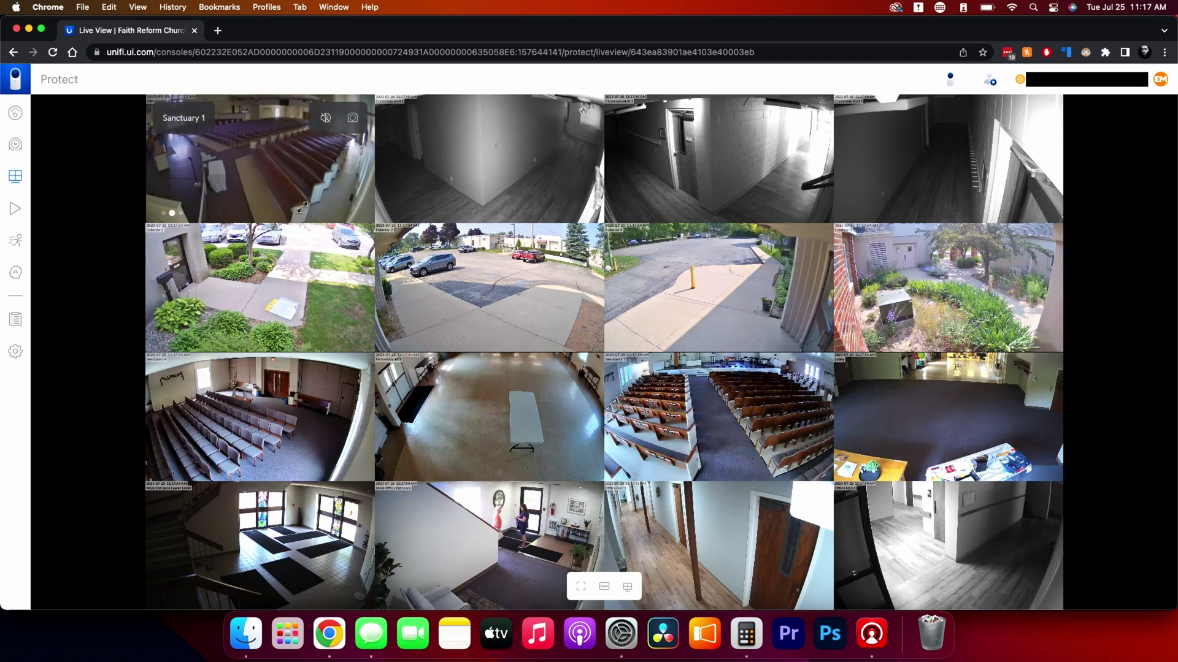
{"action": "mouse_move", "coordinate": [522, 291]}
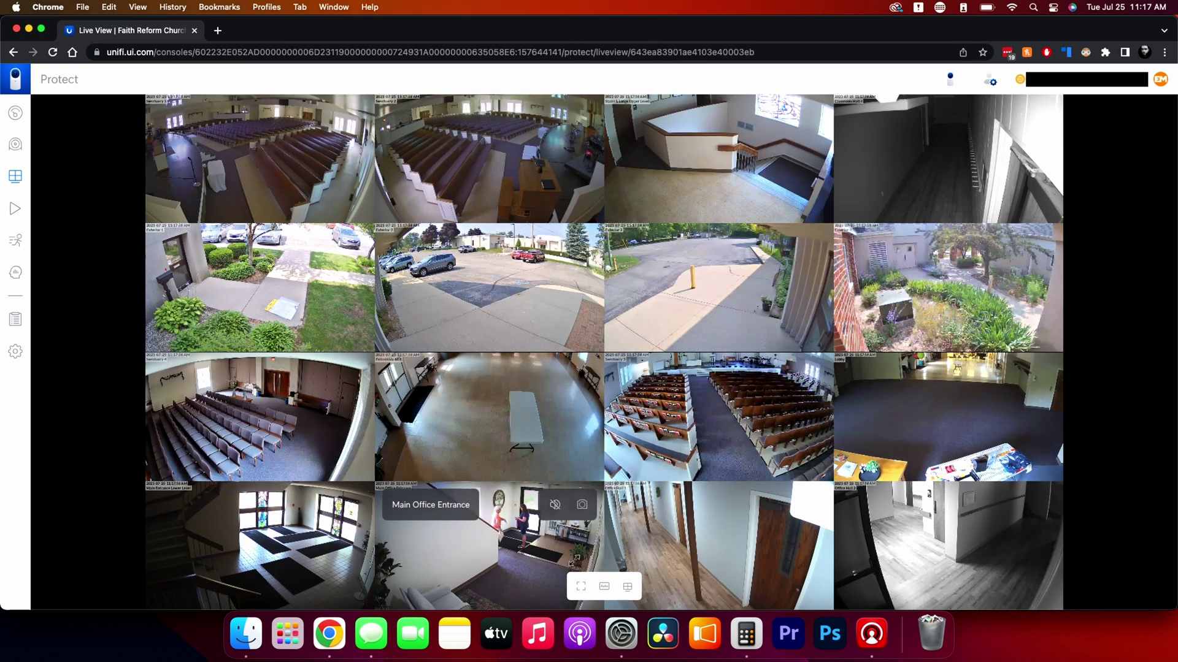
Step: Show the live view in fullscreen and set its stream quality to High Quality
{"action": "left_click", "coordinate": [581, 586]}
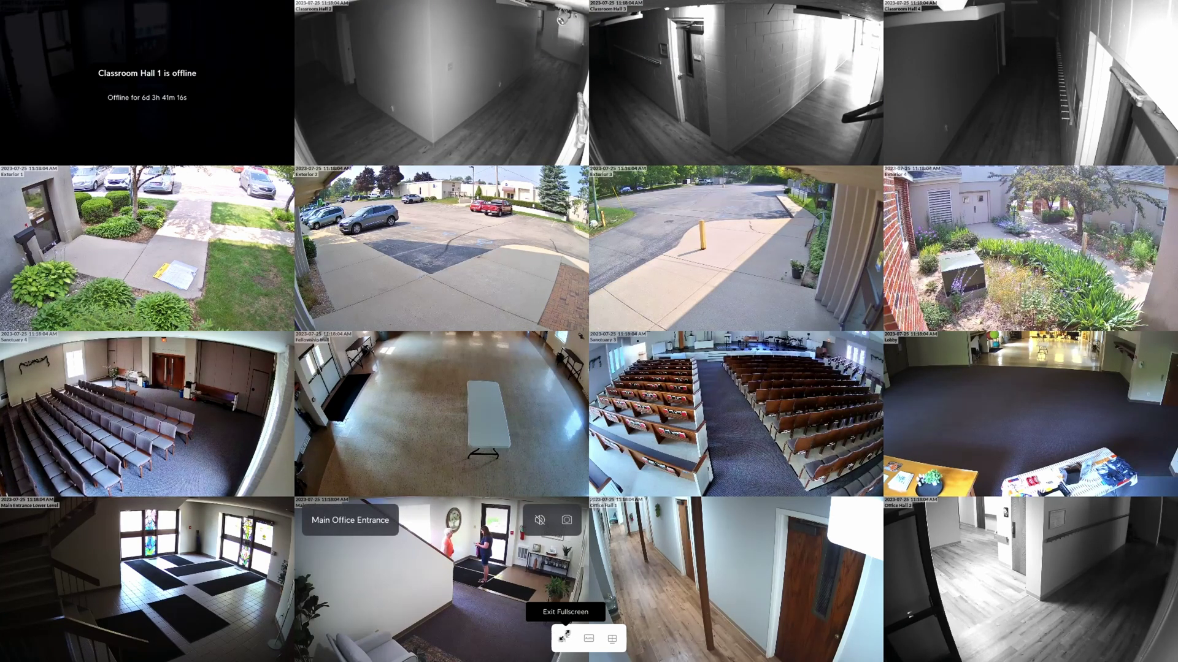
{"action": "left_click", "coordinate": [589, 640]}
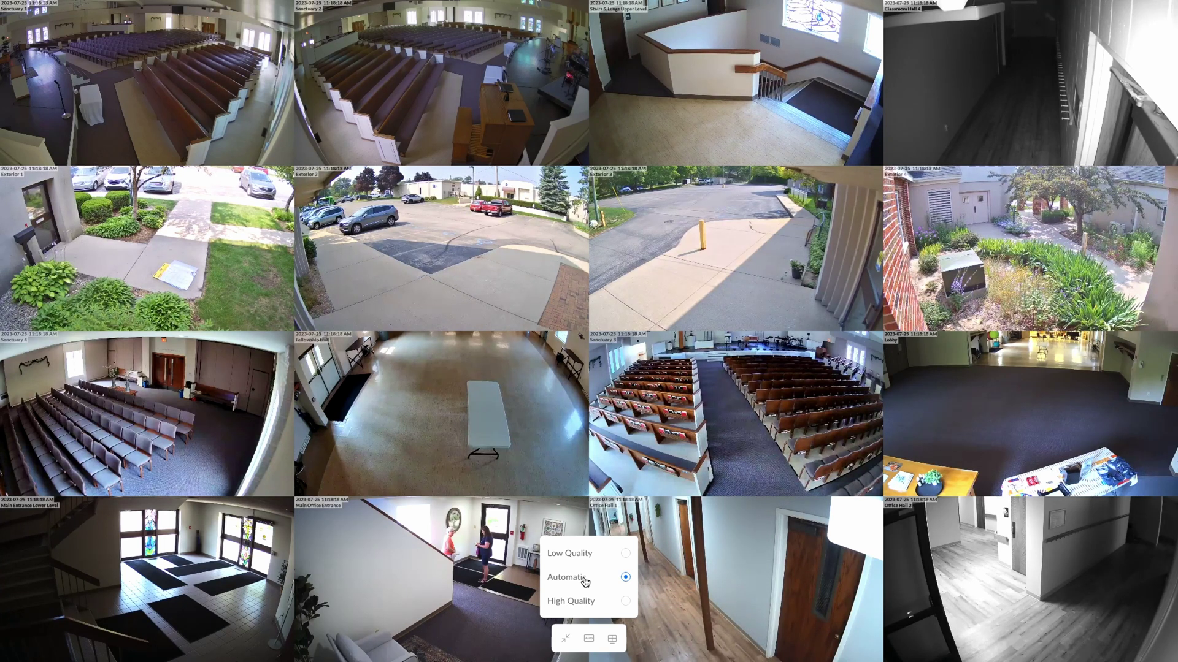
{"action": "left_click", "coordinate": [621, 609]}
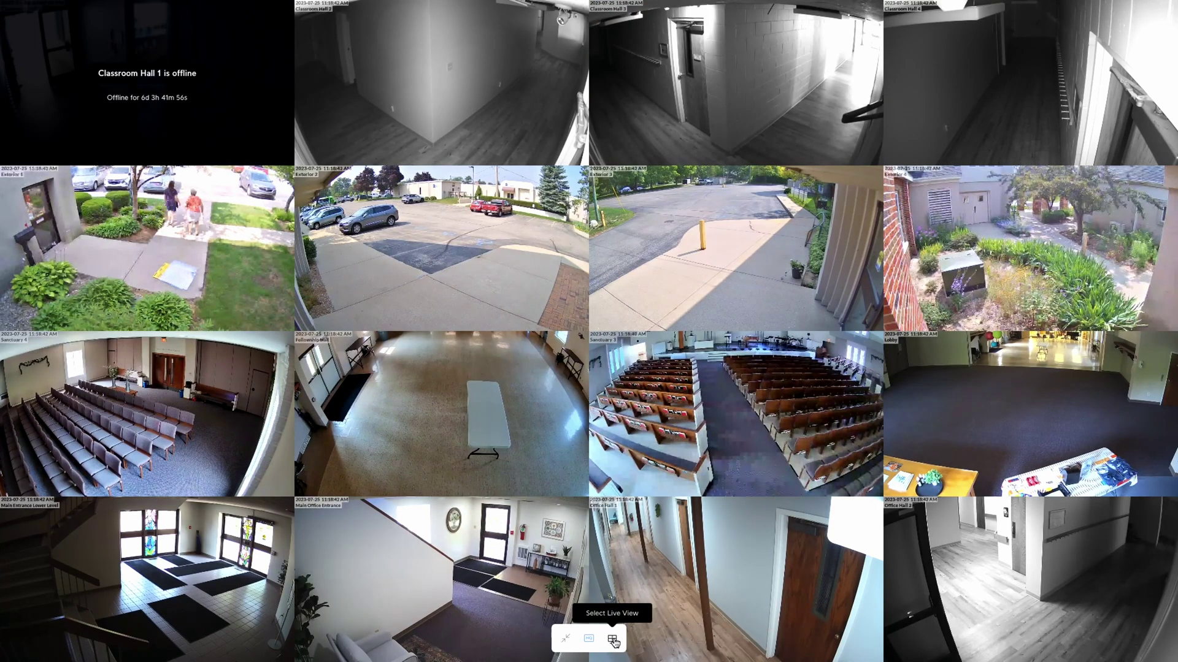
Step: Add a new live view and name it Test Protect View
{"action": "left_click", "coordinate": [613, 640]}
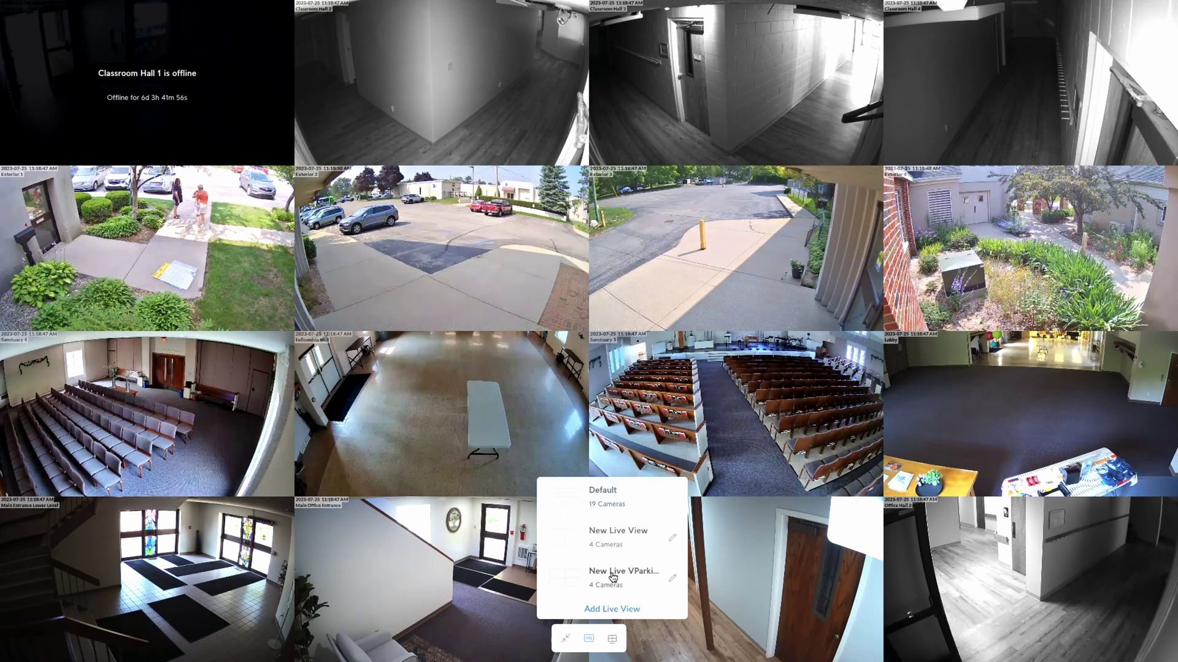
{"action": "left_click", "coordinate": [607, 610]}
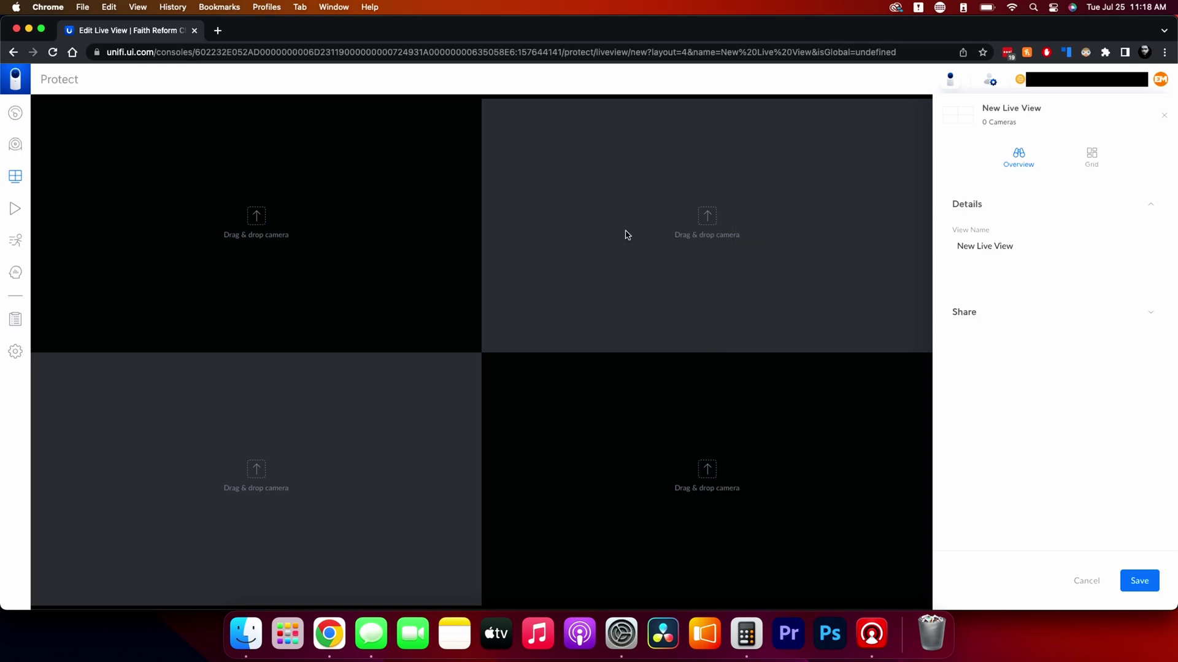
{"action": "left_click", "coordinate": [1001, 248]}
{"action": "triple_click", "coordinate": [964, 245]}
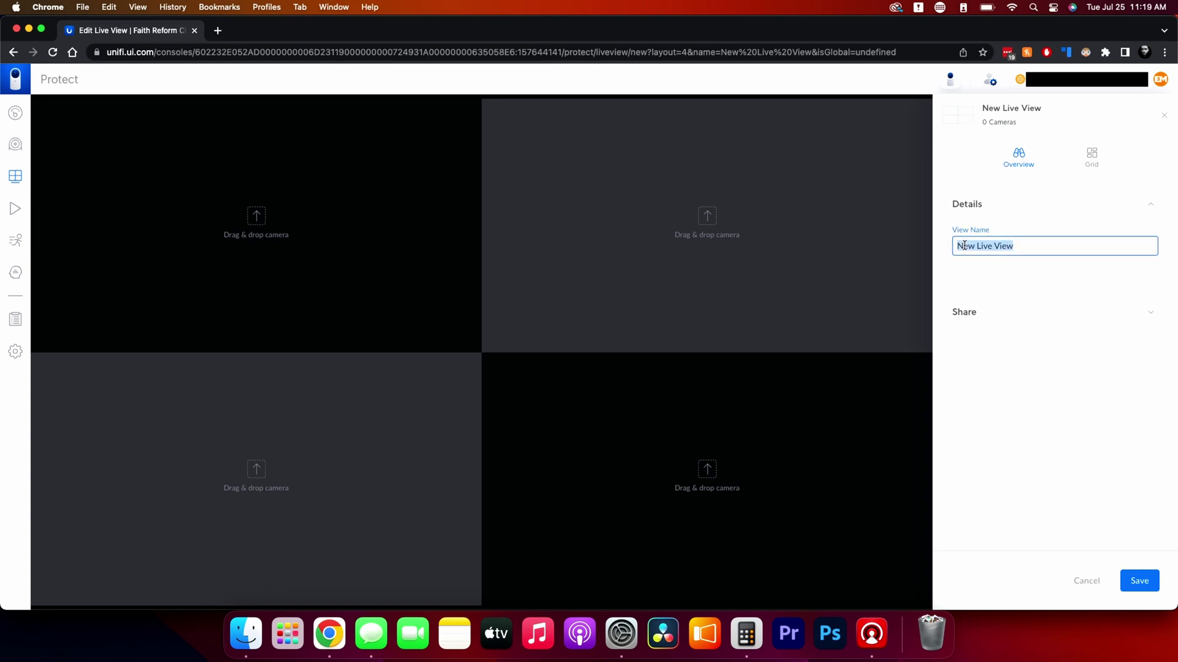
{"action": "type", "text": "Test"}
Step: Enable sharing the new live view with others and save it
{"action": "left_click", "coordinate": [1121, 316]}
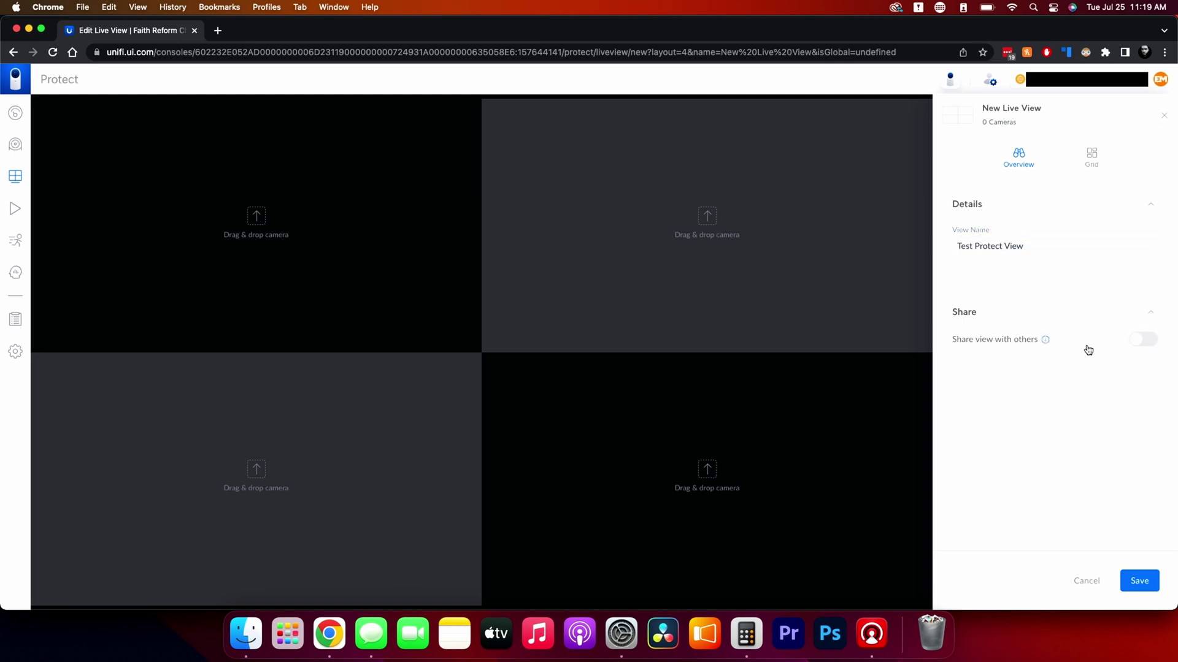
{"action": "left_click", "coordinate": [1141, 342]}
{"action": "left_click", "coordinate": [1139, 581]}
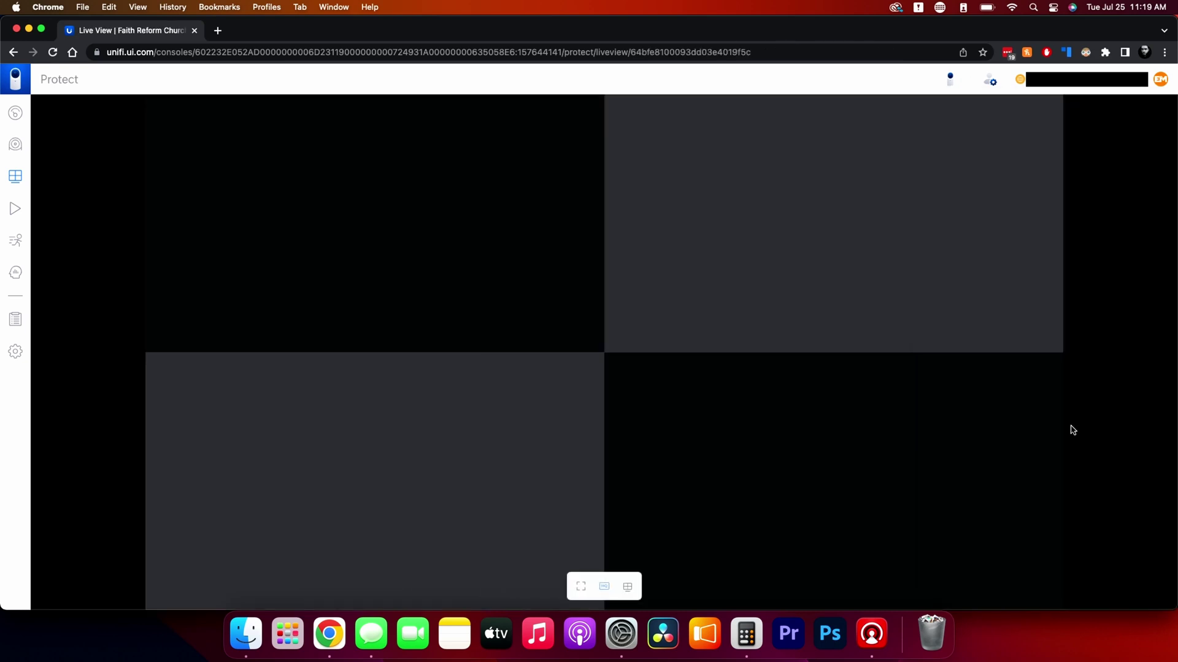
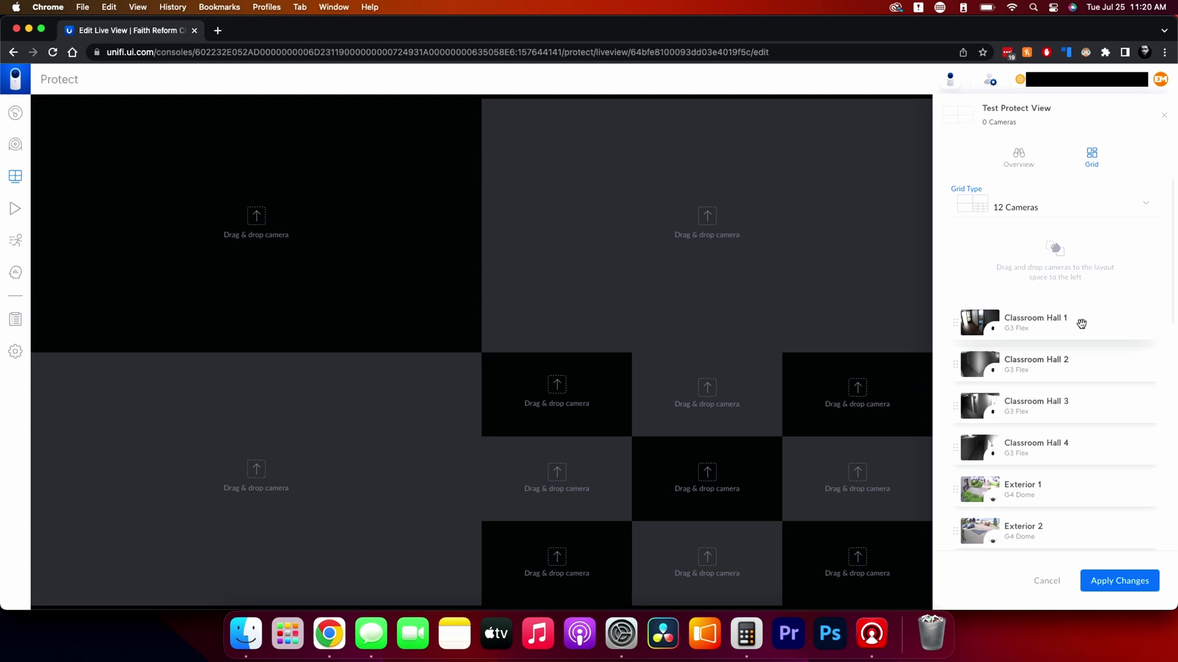
Step: In the 12-camera grid, assign Classroom Hall 1 and 2 to the two upper large tiles and Classroom Hall 3 to the upper-middle small tile
{"action": "left_click_drag", "start_coordinate": [1076, 325], "coordinate": [443, 280]}
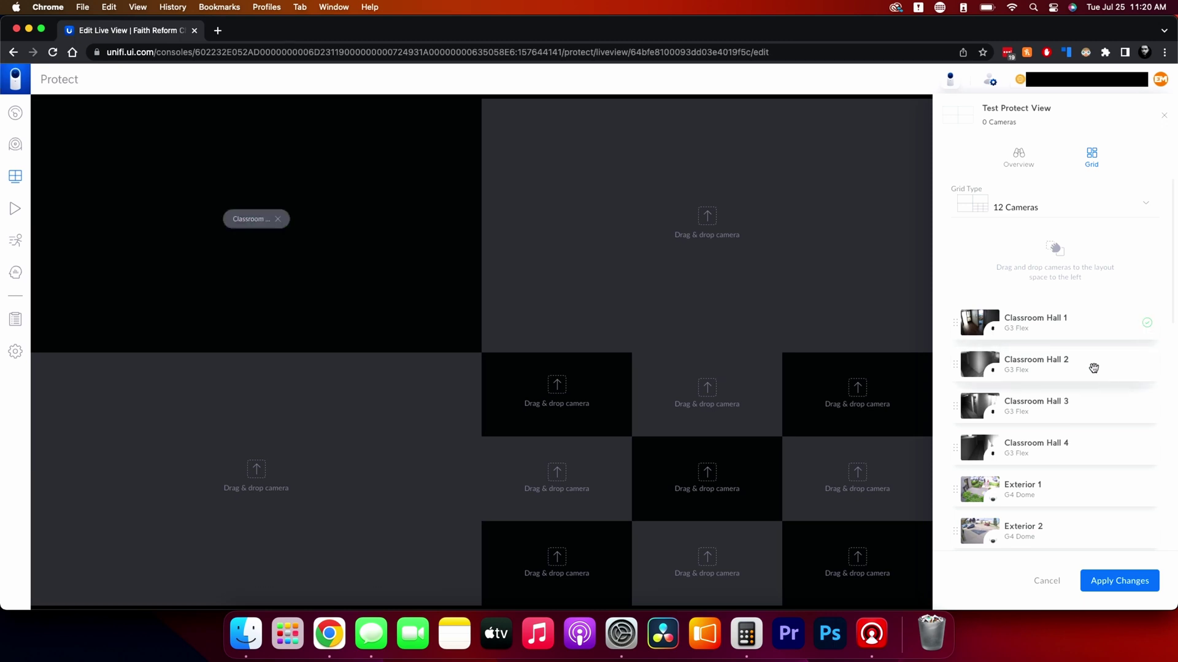
{"action": "left_click_drag", "start_coordinate": [1095, 368], "coordinate": [815, 301]}
{"action": "left_click_drag", "start_coordinate": [1081, 410], "coordinate": [742, 396]}
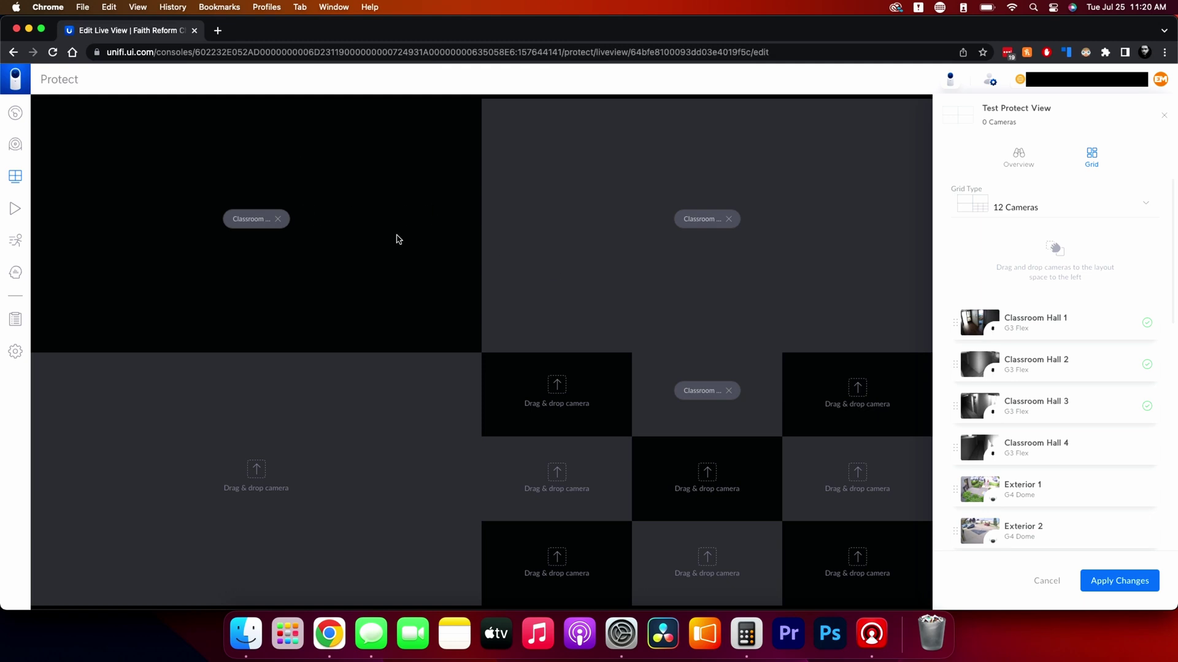
Step: Add Classroom Hall 2 and Classroom Hall 3 to the Classroom Hall 1 tile and set it to cycle on Motion
{"action": "left_click_drag", "start_coordinate": [1080, 366], "coordinate": [399, 284]}
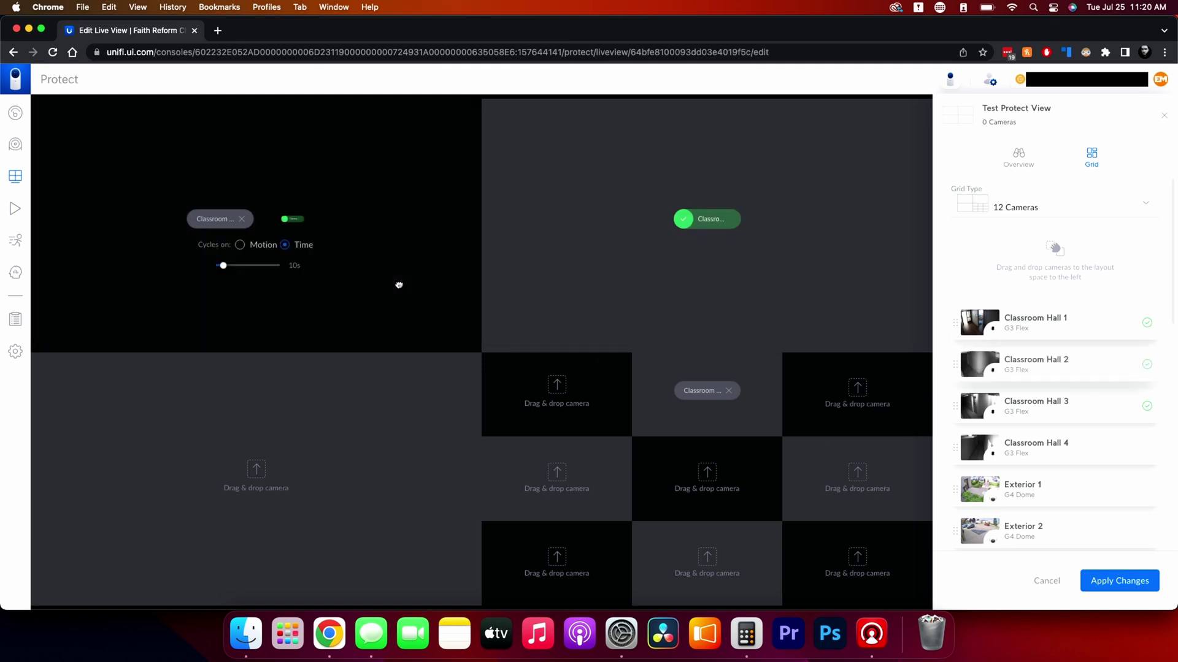
{"action": "left_click_drag", "start_coordinate": [1053, 399], "coordinate": [347, 264]}
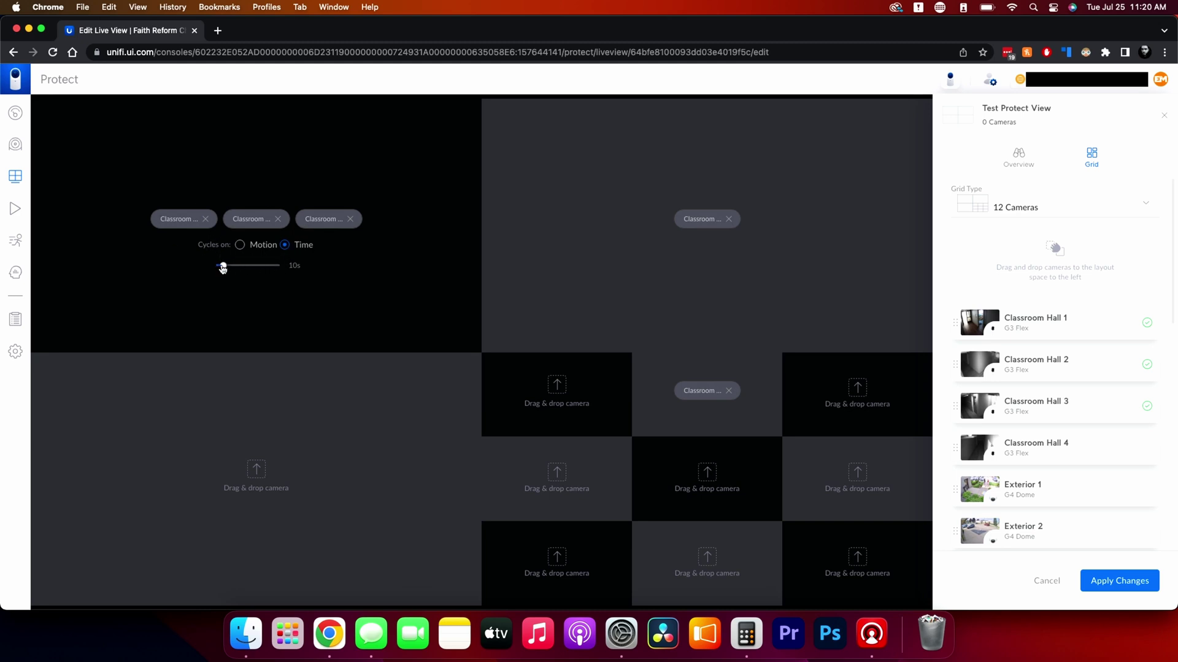
{"action": "left_click_drag", "start_coordinate": [223, 268], "coordinate": [252, 267]}
{"action": "left_click", "coordinate": [239, 245]}
Step: Remove Classroom Hall 2 from the cycling tile and try to add Classroom Hall 3 to it again
{"action": "left_click", "coordinate": [279, 219]}
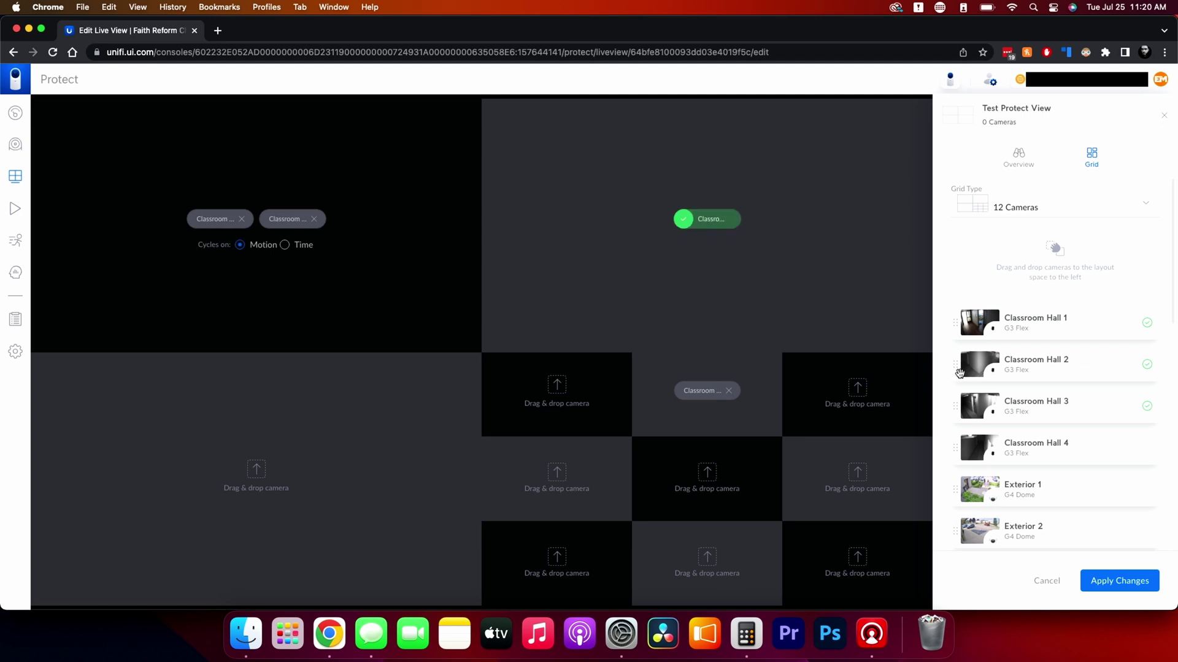
{"action": "left_click_drag", "start_coordinate": [1012, 402], "coordinate": [368, 257]}
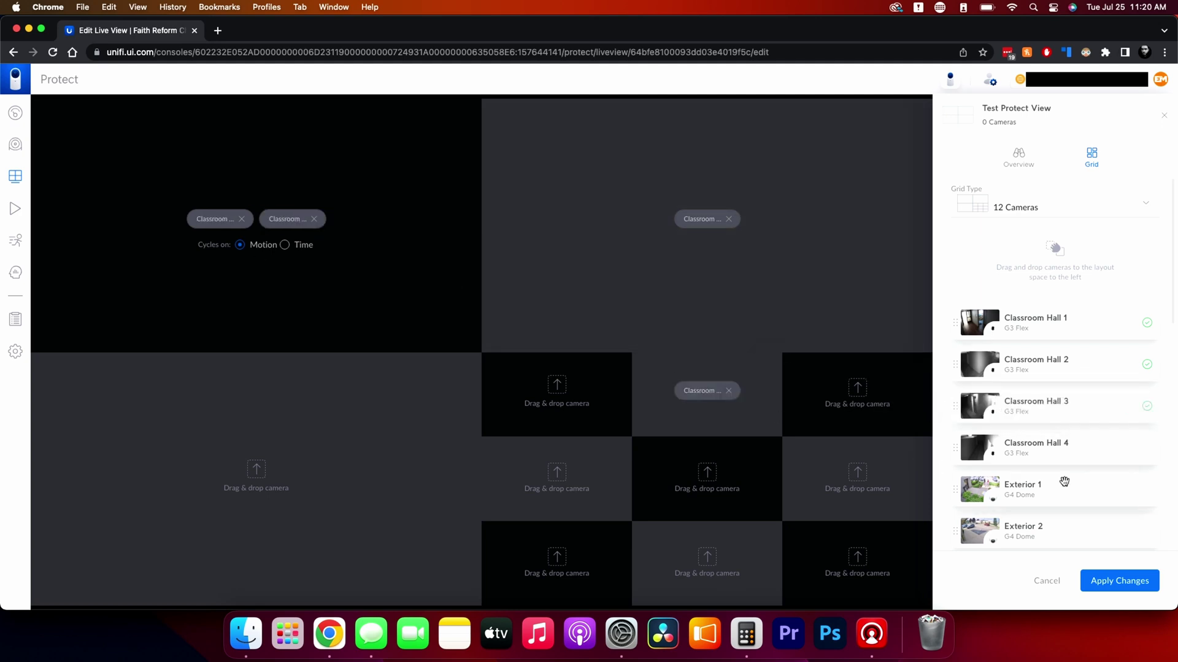
Step: Add Classroom Hall 4, Exterior 1, Exterior 2 and Exterior 3 to the large tile that cycles on Motion
{"action": "left_click_drag", "start_coordinate": [1066, 458], "coordinate": [371, 303]}
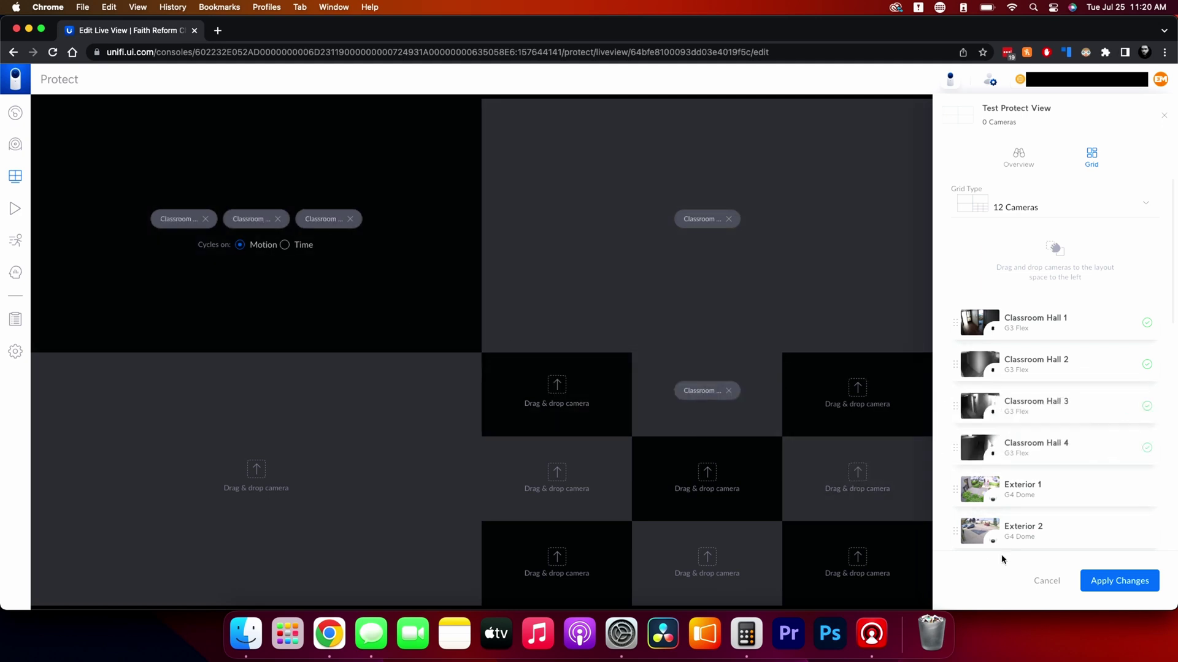
{"action": "left_click_drag", "start_coordinate": [1028, 494], "coordinate": [374, 313]}
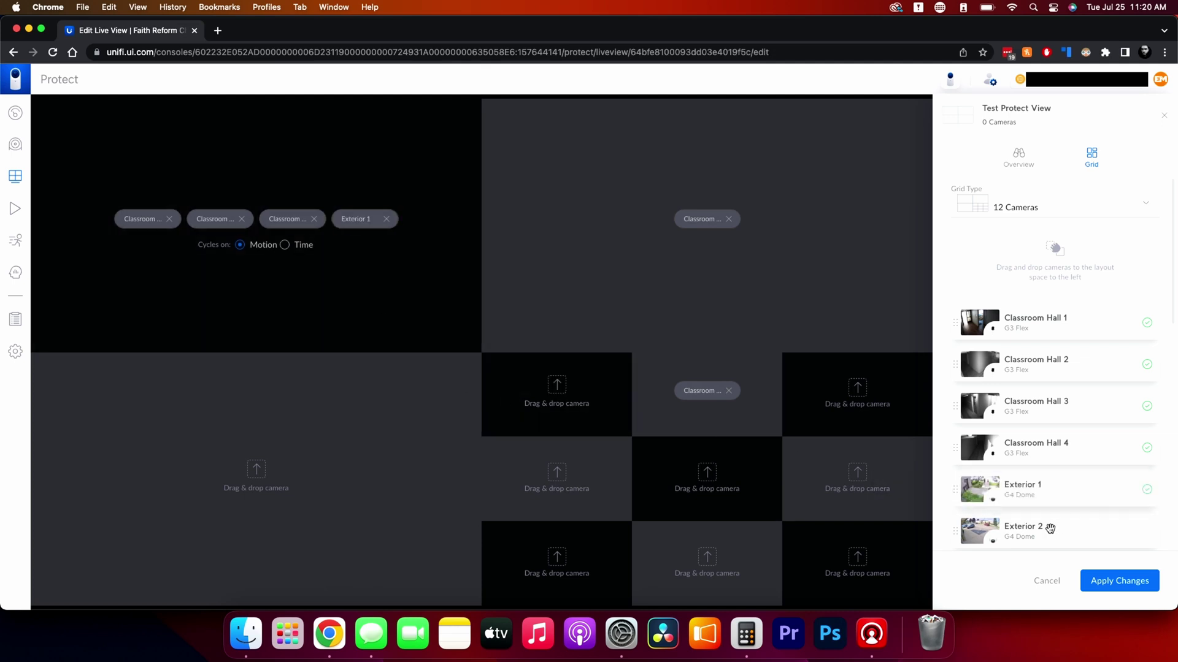
{"action": "left_click_drag", "start_coordinate": [1036, 532], "coordinate": [407, 281]}
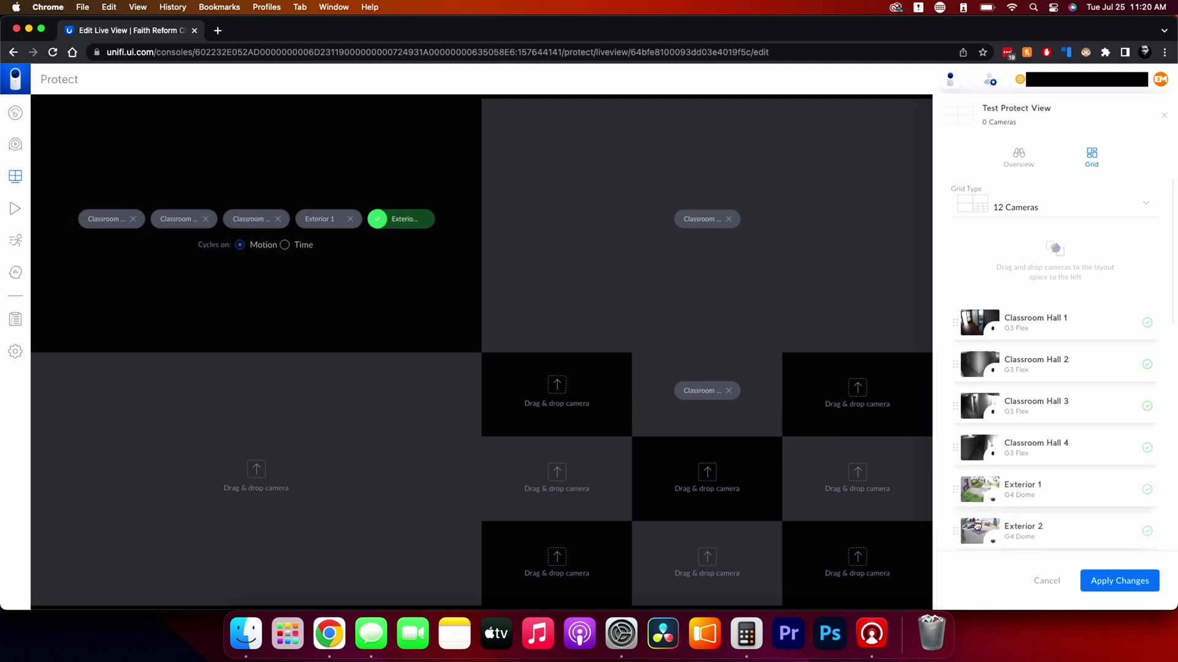
{"action": "left_click_drag", "start_coordinate": [977, 528], "coordinate": [381, 292]}
{"action": "scroll", "coordinate": [967, 521], "scroll_direction": "down", "scroll_amount": 2}
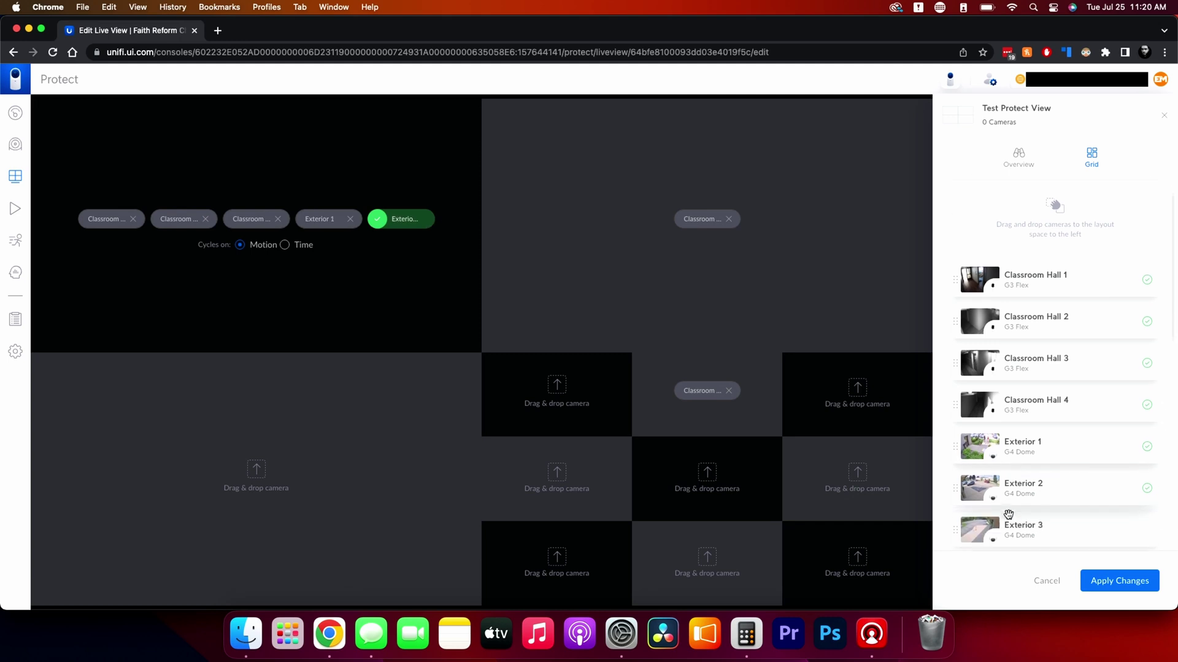
{"action": "left_click_drag", "start_coordinate": [1002, 530], "coordinate": [422, 319]}
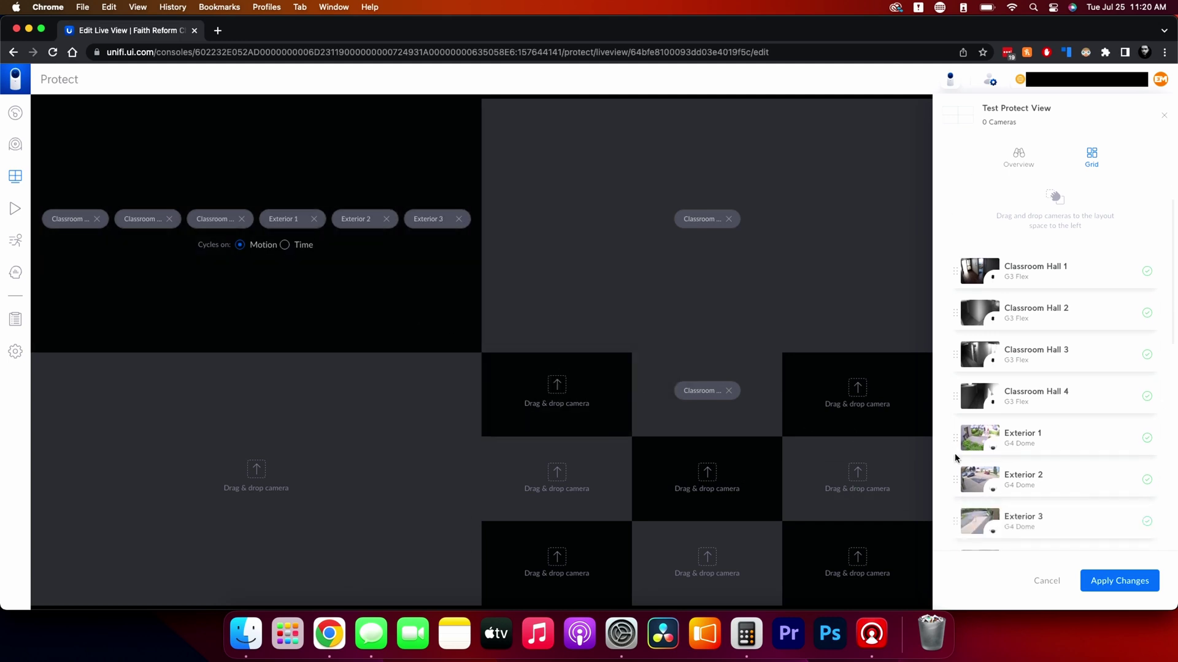
Step: Add Exterior 2 and Exterior 1 to the small tile that holds Classroom Hall 3
{"action": "left_click_drag", "start_coordinate": [1015, 474], "coordinate": [772, 400]}
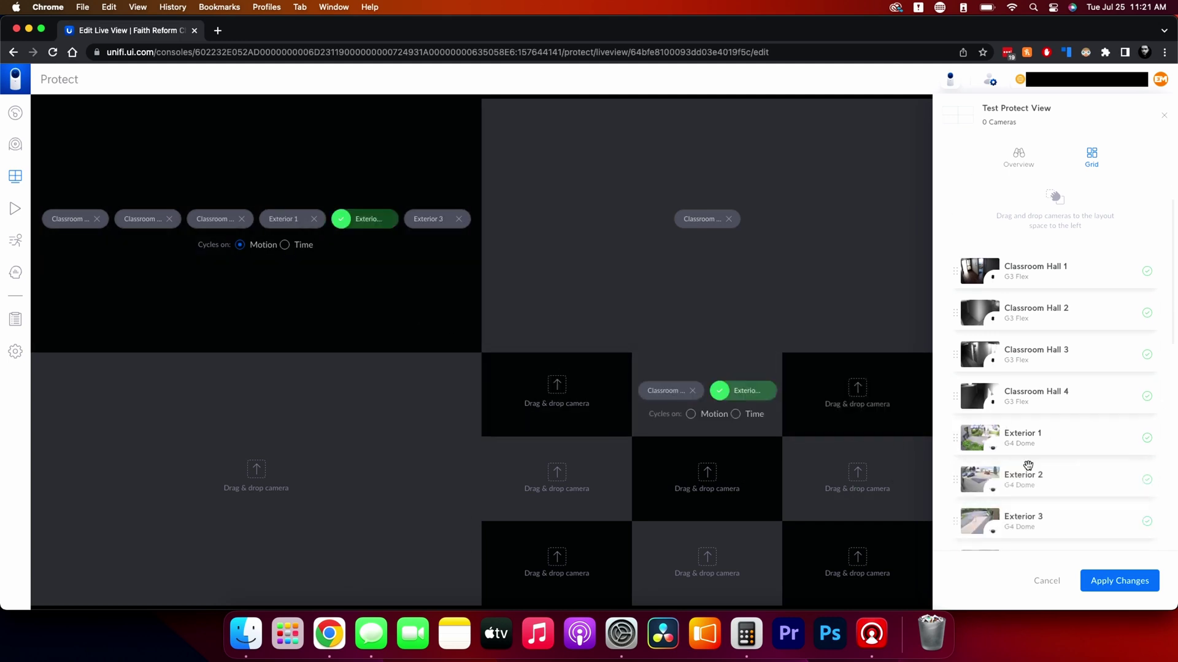
{"action": "left_click_drag", "start_coordinate": [1028, 466], "coordinate": [730, 402]}
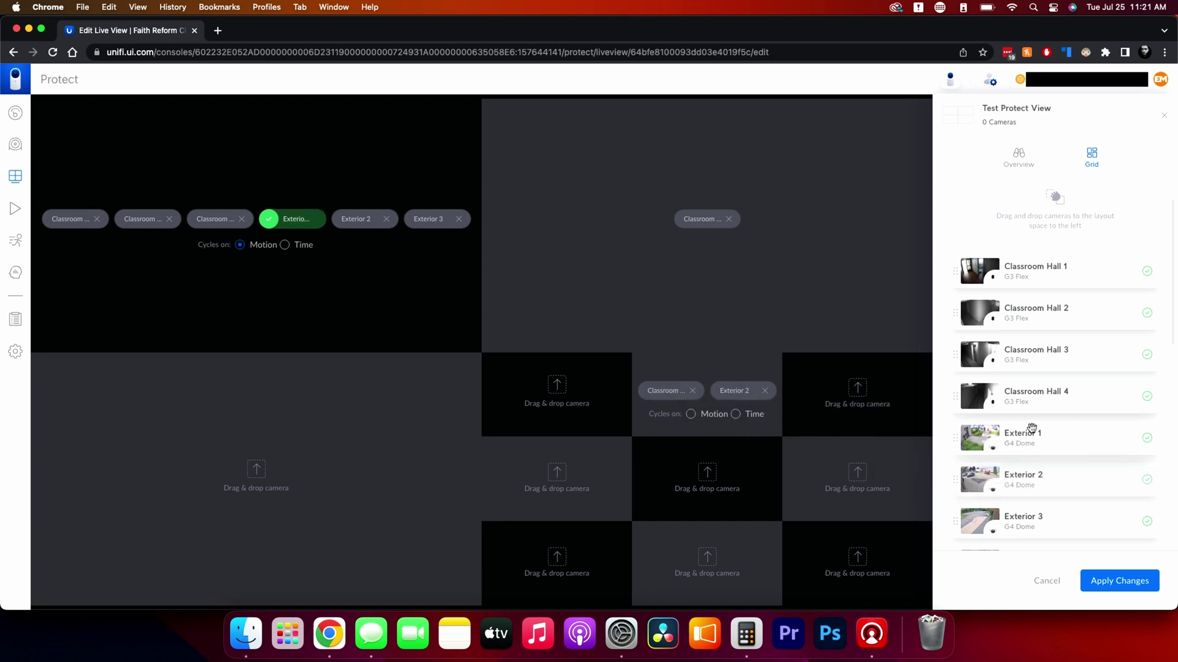
{"action": "left_click_drag", "start_coordinate": [1033, 428], "coordinate": [750, 424]}
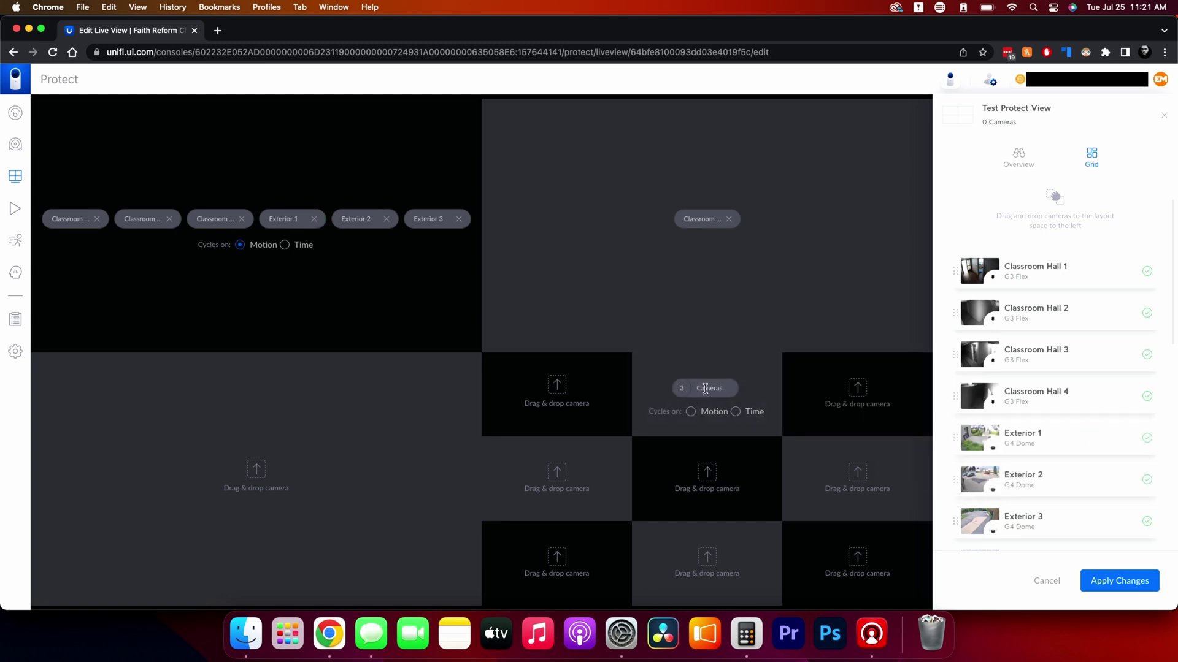
Step: Remove every camera from the upper-middle small tile and Classroom Hall 2 from the upper-right large tile
{"action": "mouse_move", "coordinate": [705, 389]}
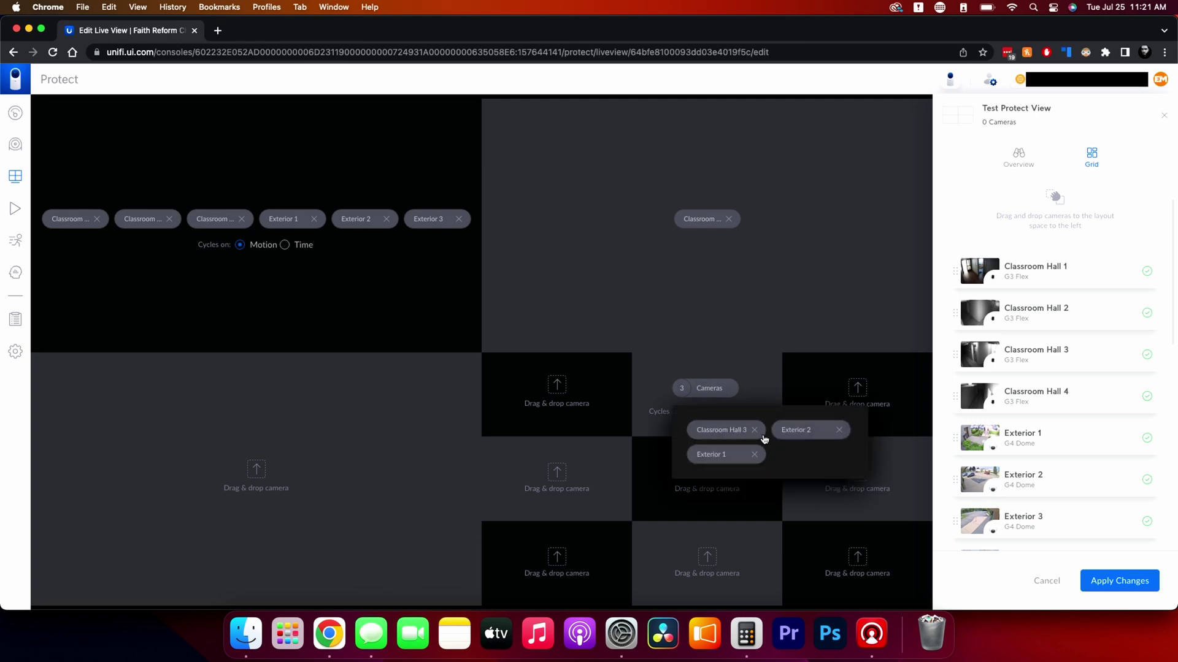
{"action": "left_click", "coordinate": [755, 455]}
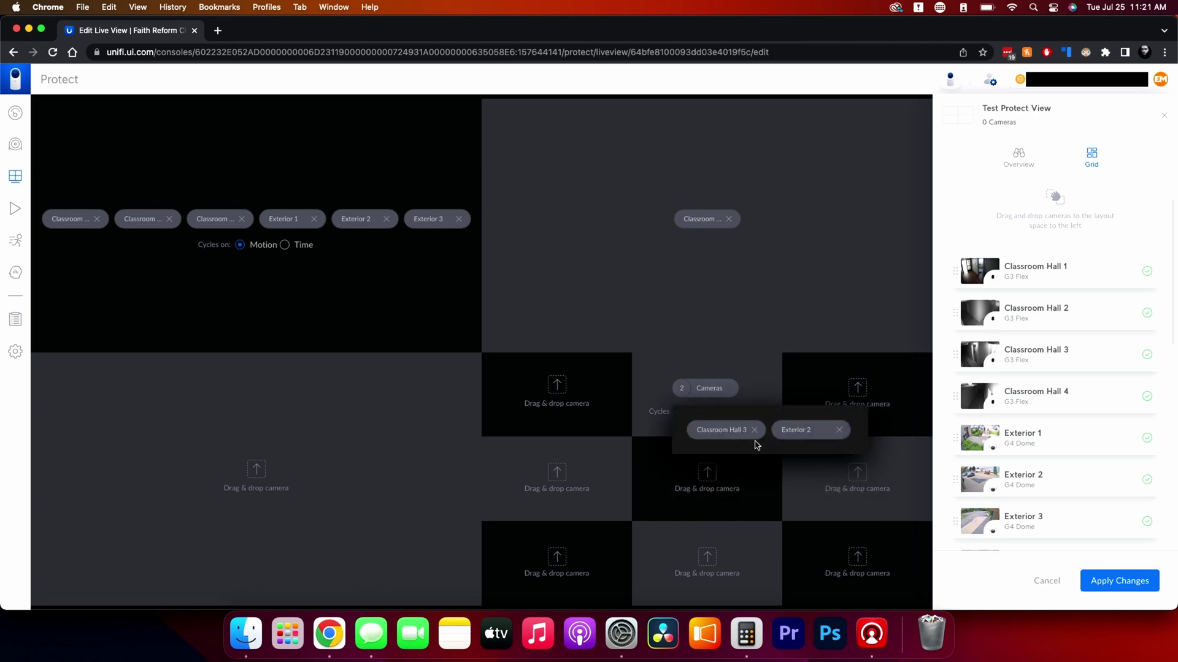
{"action": "left_click", "coordinate": [836, 432]}
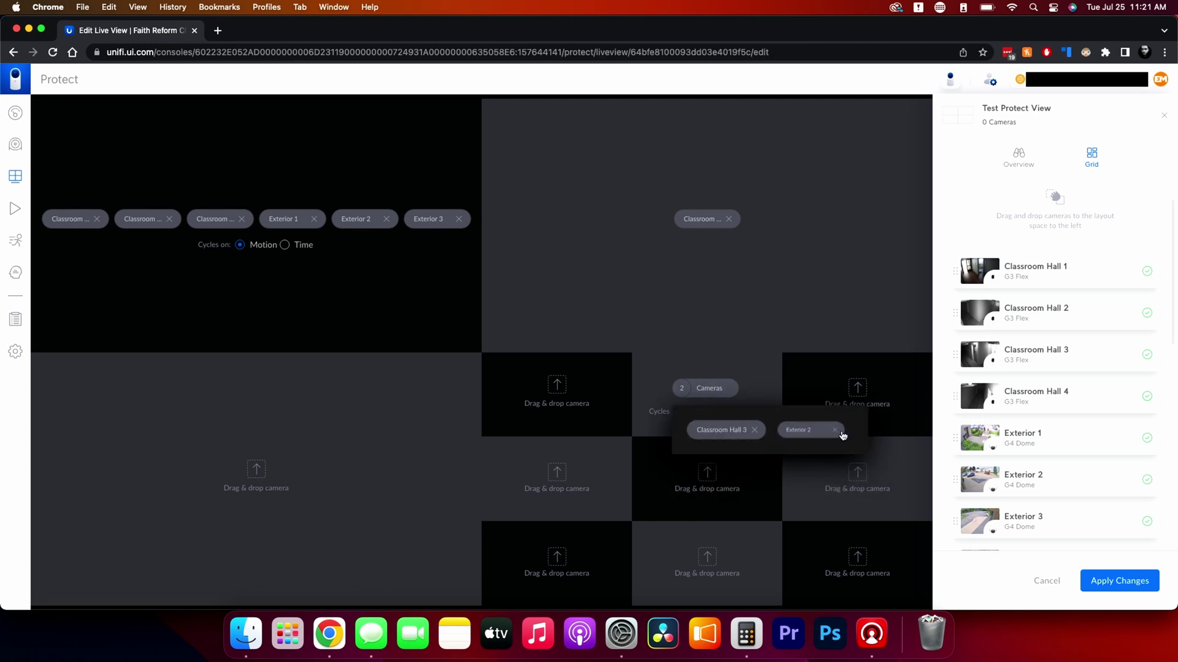
{"action": "left_click", "coordinate": [755, 431]}
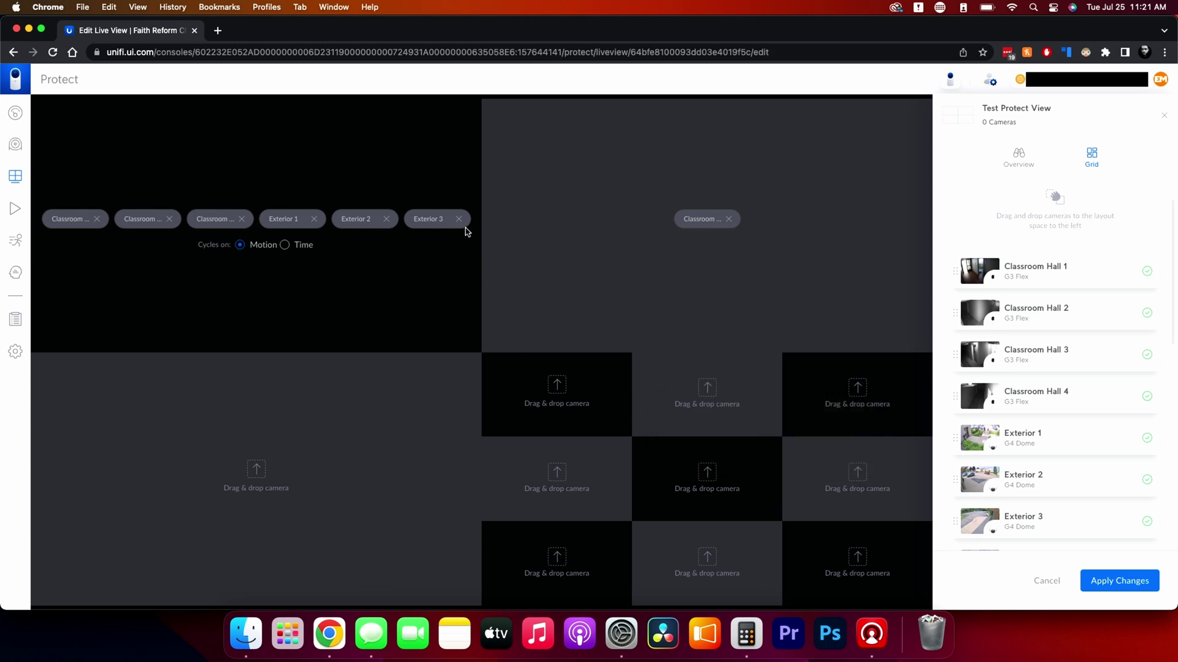
{"action": "left_click", "coordinate": [730, 219]}
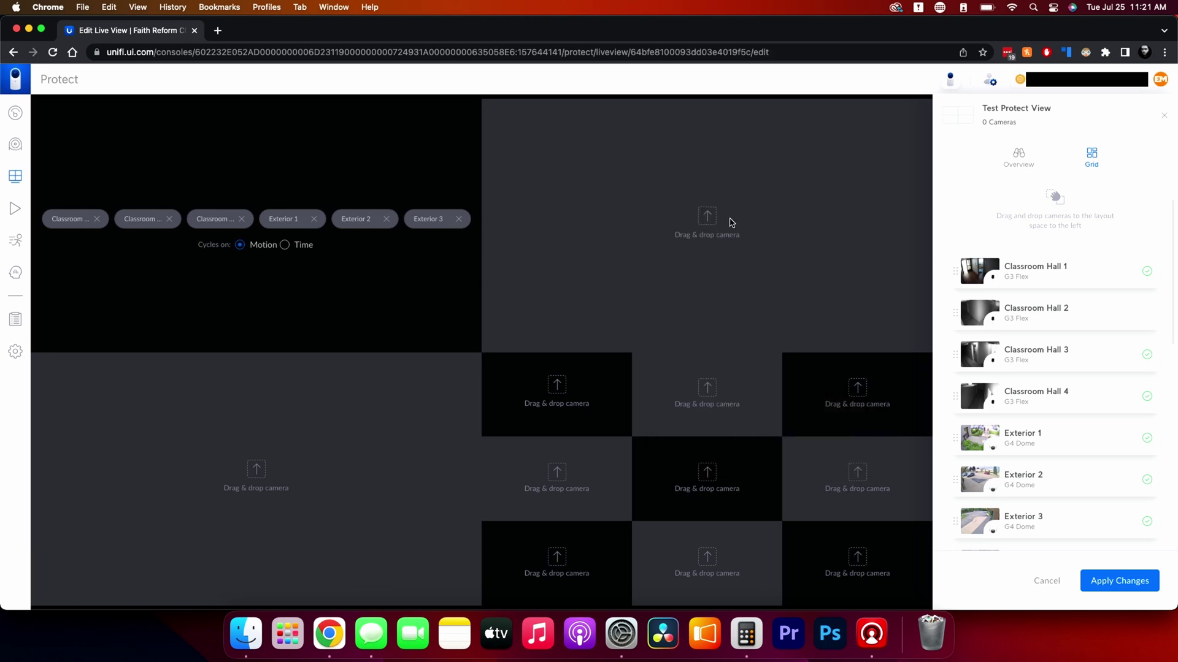
Step: Remove Exterior 3 and Exterior 2 from the cycling tile and apply the live view changes
{"action": "left_click", "coordinate": [457, 220]}
{"action": "left_click", "coordinate": [422, 219]}
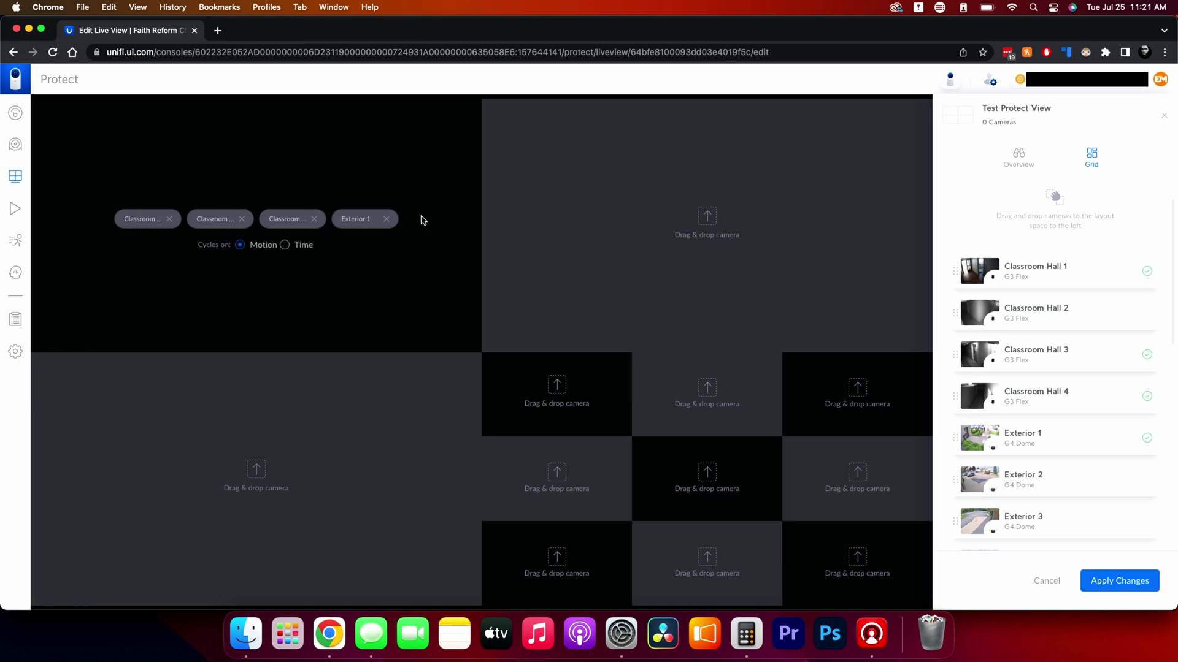
{"action": "left_click", "coordinate": [1120, 580]}
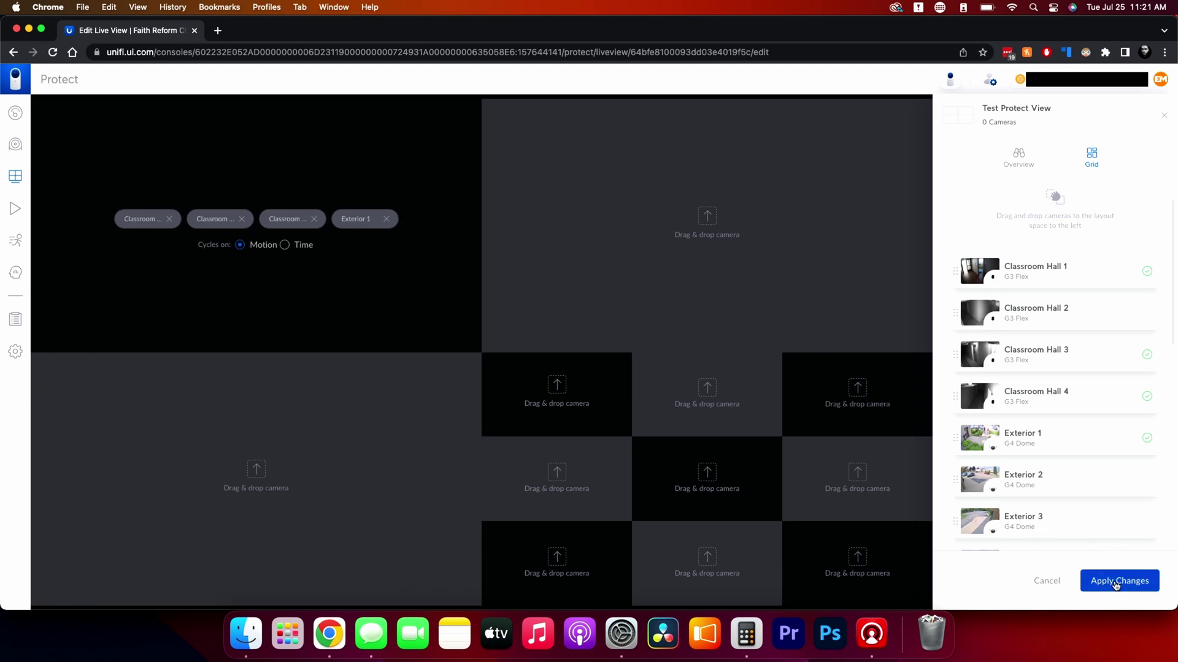
Step: Enlarge the Exterior 1 feed to fill the live view and return to the grid
{"action": "mouse_move", "coordinate": [427, 243]}
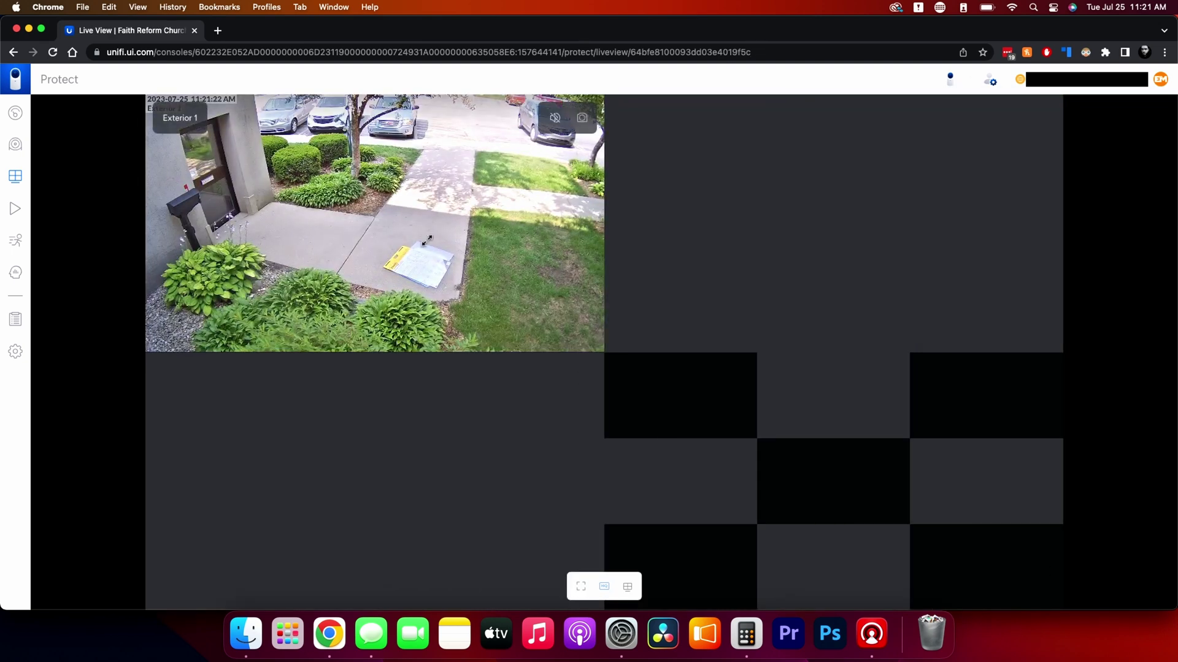
{"action": "left_click", "coordinate": [373, 209]}
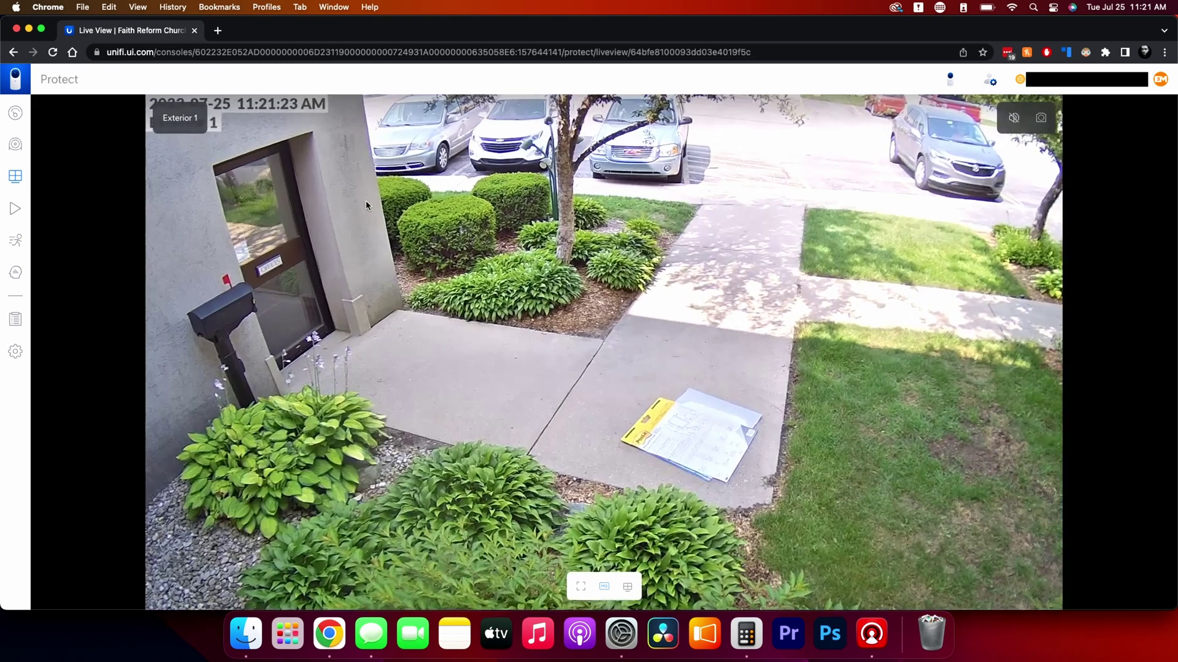
{"action": "left_click", "coordinate": [679, 352]}
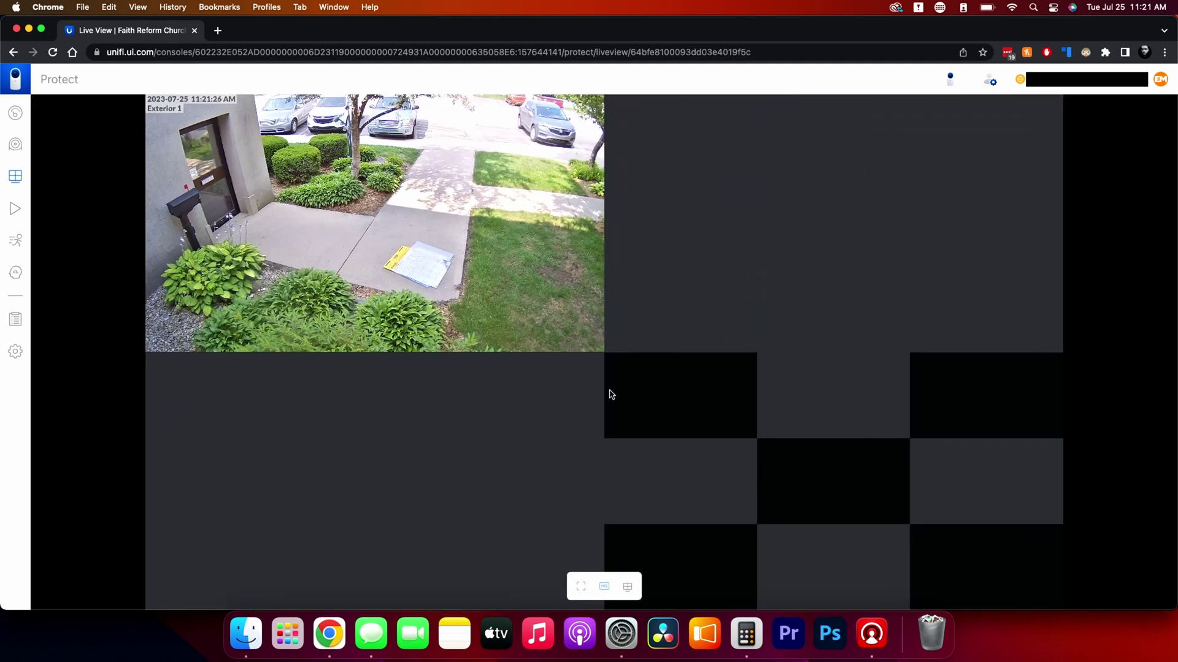
Step: Save a snapshot of the enlarged Exterior 1 feed and return to the grid
{"action": "left_click", "coordinate": [454, 306]}
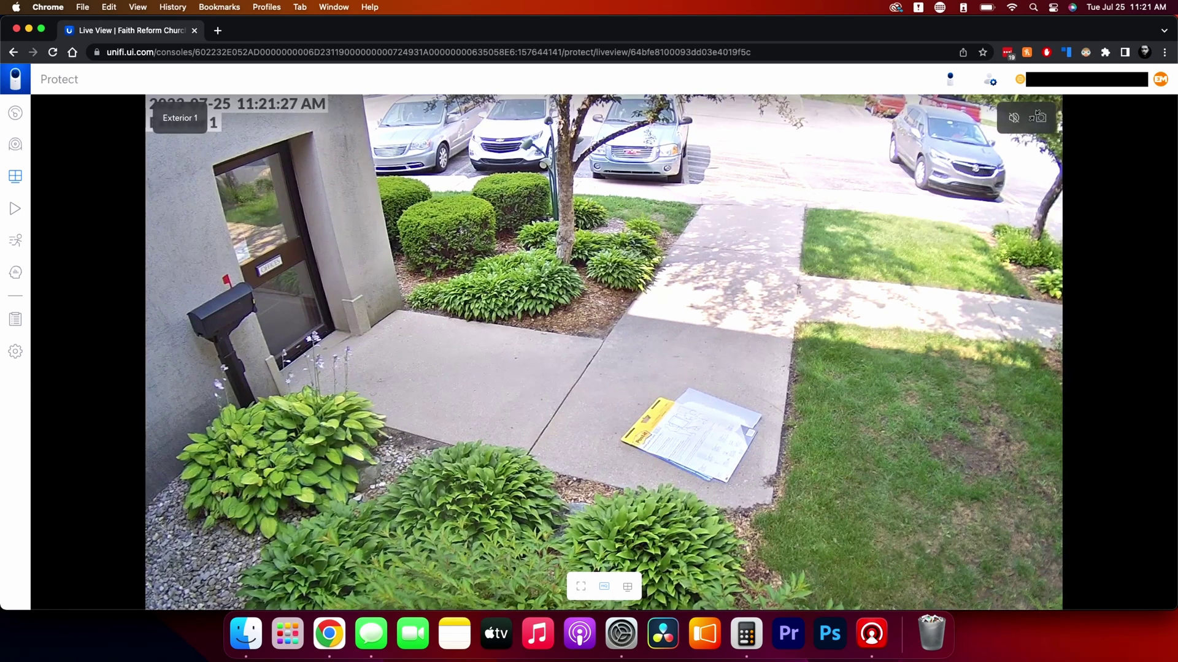
{"action": "left_click", "coordinate": [1040, 117]}
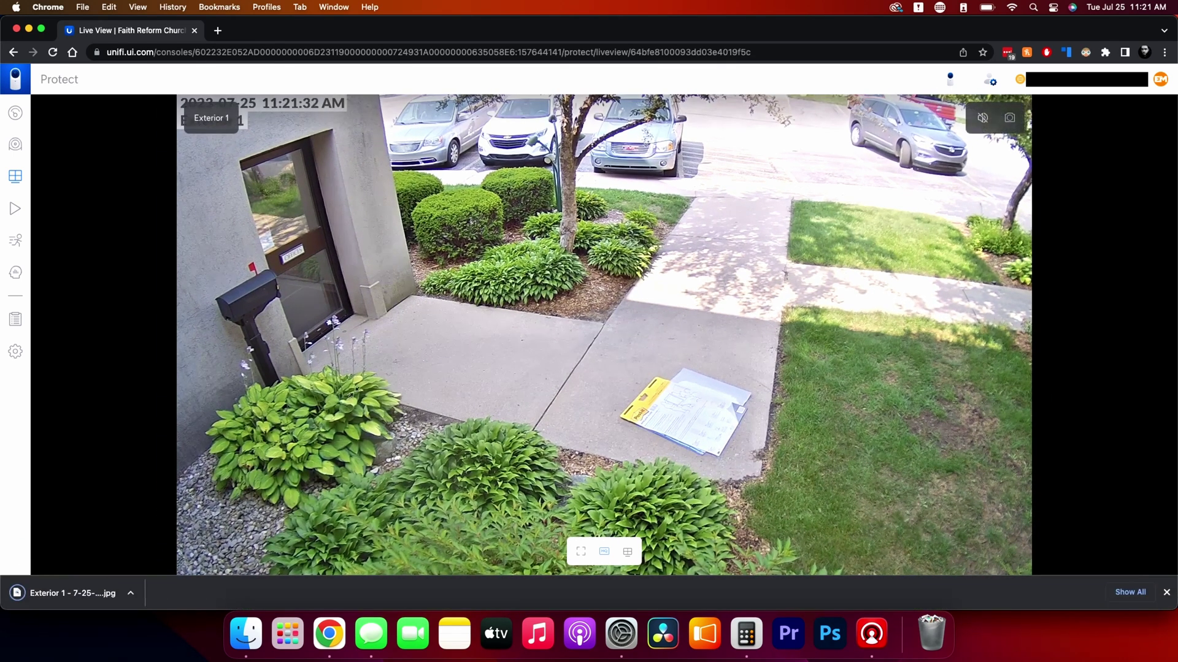
{"action": "mouse_move", "coordinate": [945, 178]}
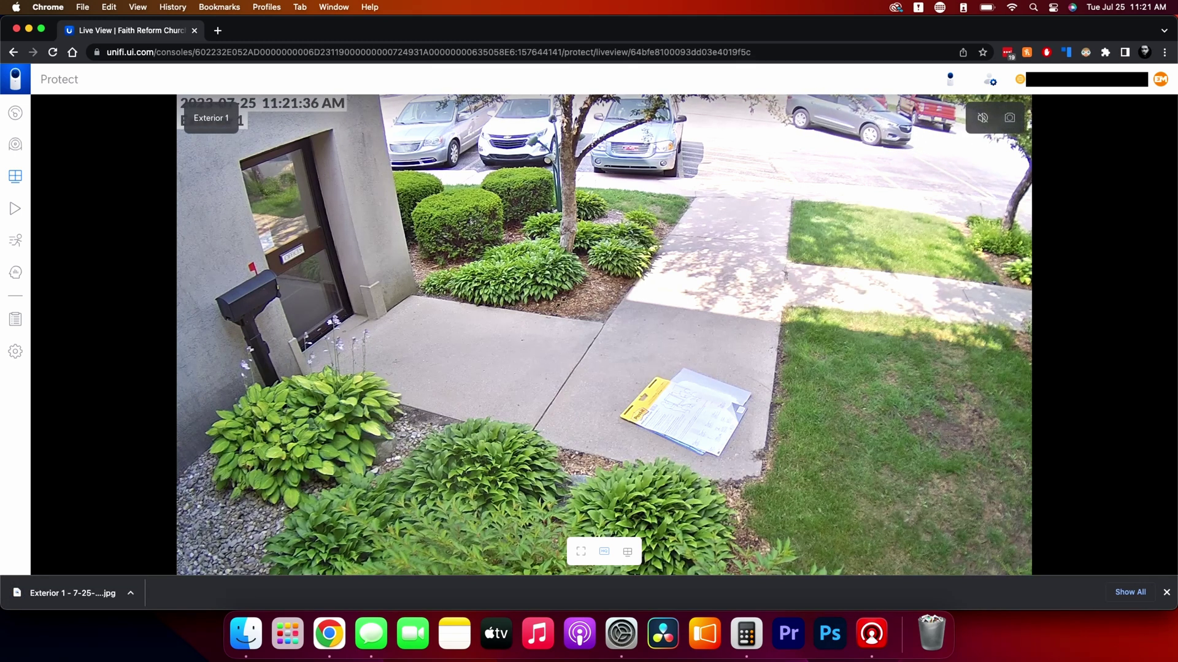
{"action": "double_click", "coordinate": [706, 297]}
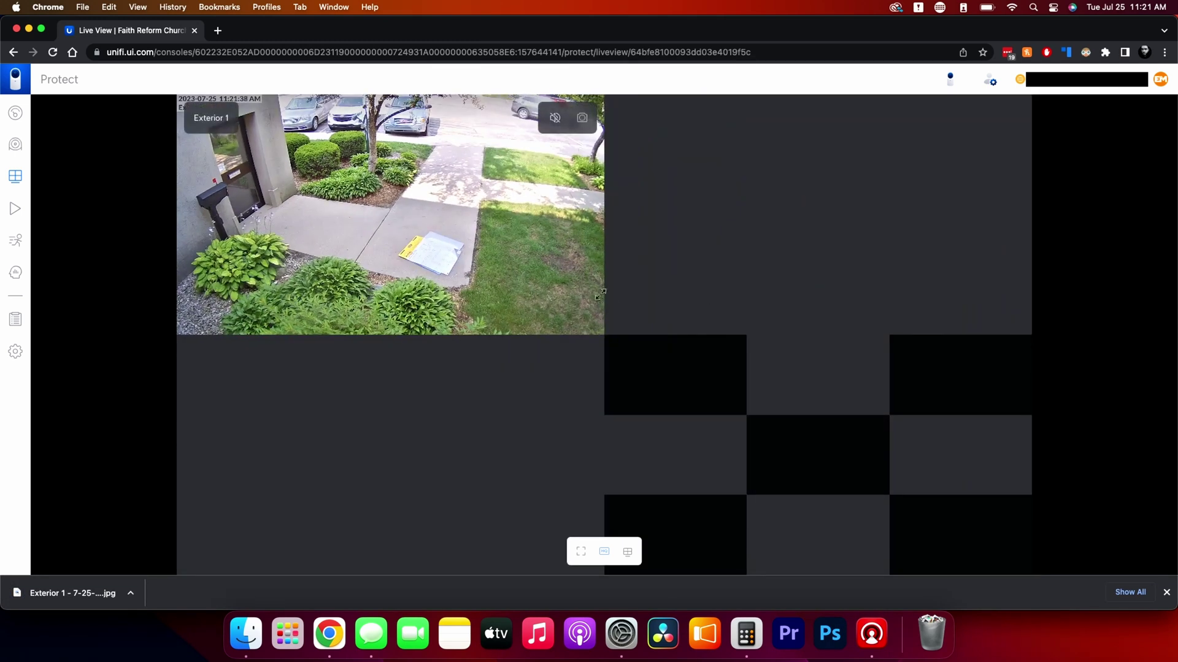
{"action": "mouse_move", "coordinate": [245, 316]}
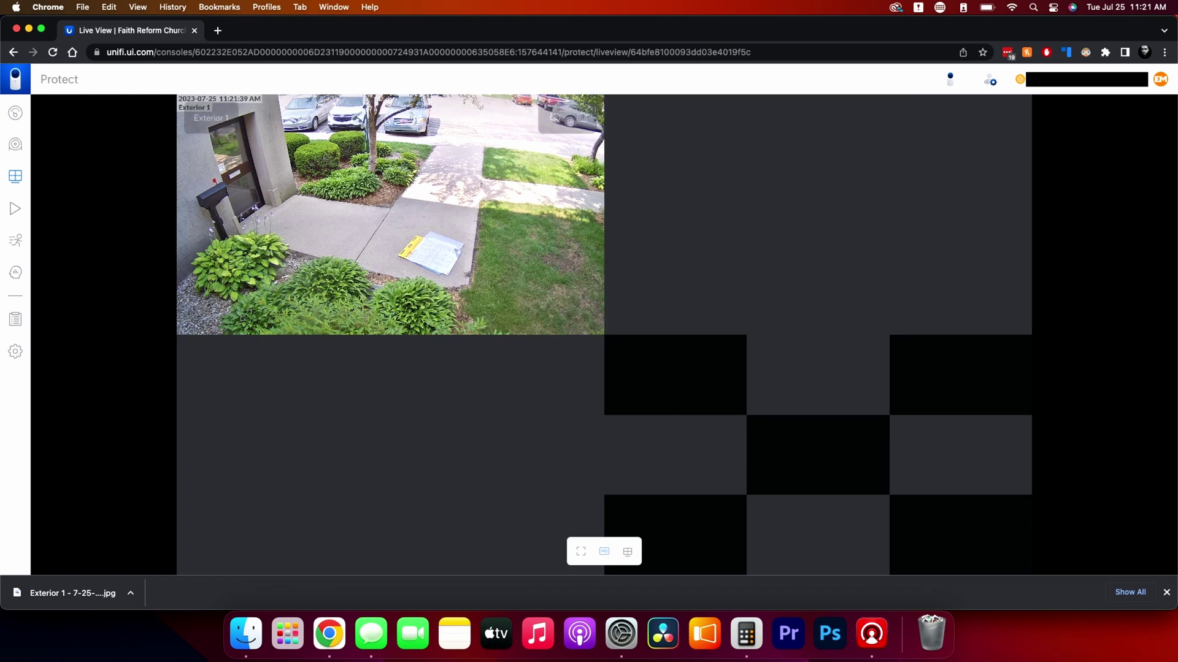
Step: Open playback for the Classroom Hall 2 camera and zoom its timeline all the way out
{"action": "left_click", "coordinate": [15, 211]}
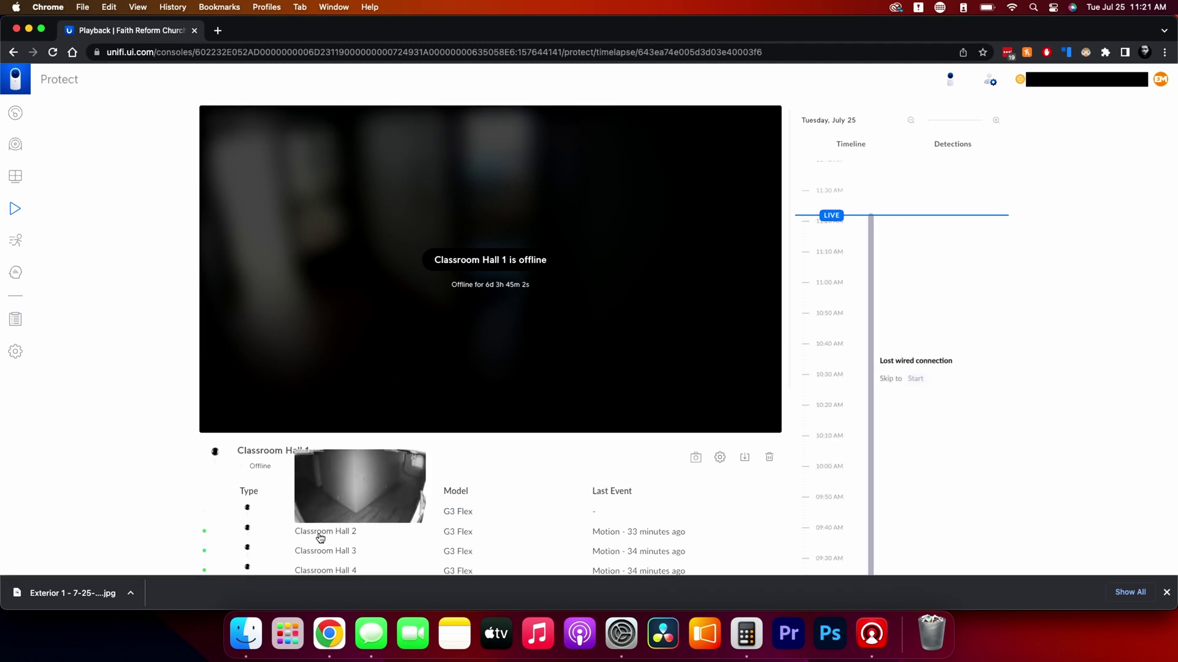
{"action": "left_click", "coordinate": [287, 526]}
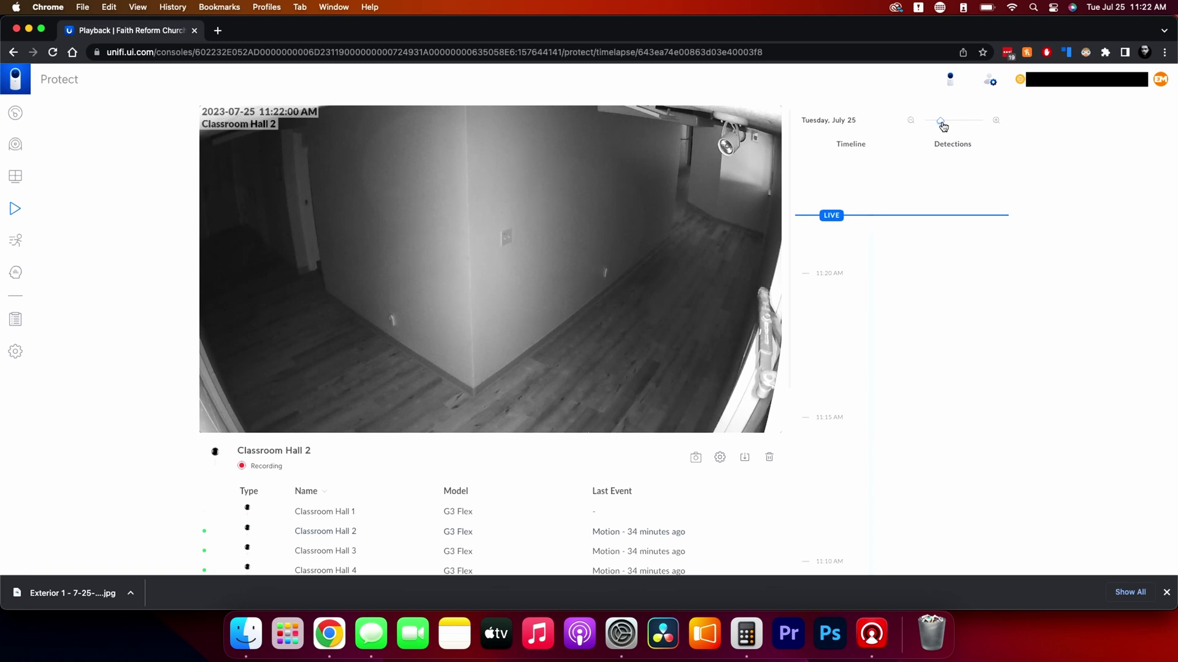
{"action": "left_click_drag", "start_coordinate": [939, 123], "coordinate": [923, 124]}
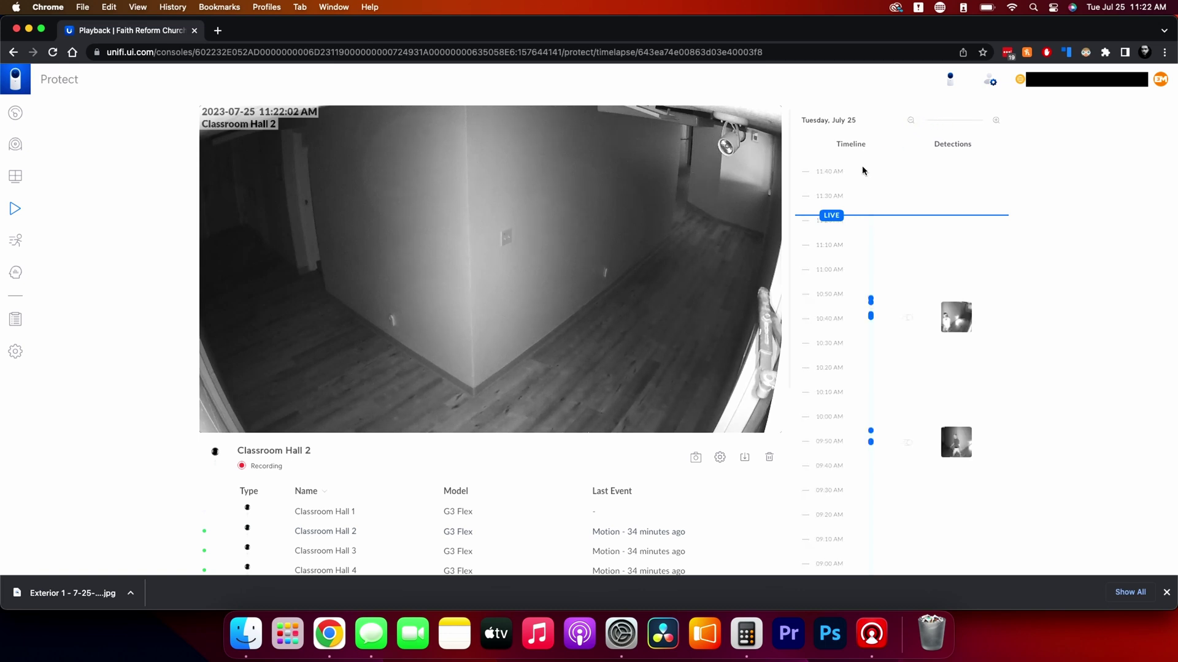
Step: Play the 10:40 AM detection from Classroom Hall 2, show the list of detections and pause the footage
{"action": "left_click", "coordinate": [958, 331]}
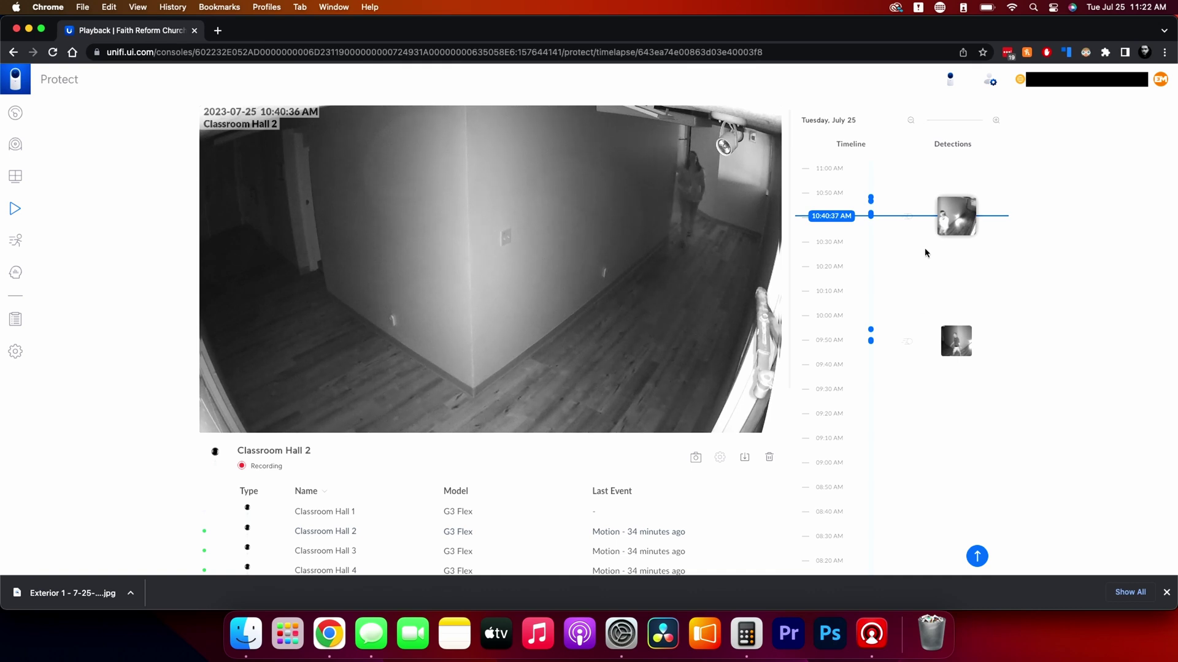
{"action": "left_click", "coordinate": [953, 146]}
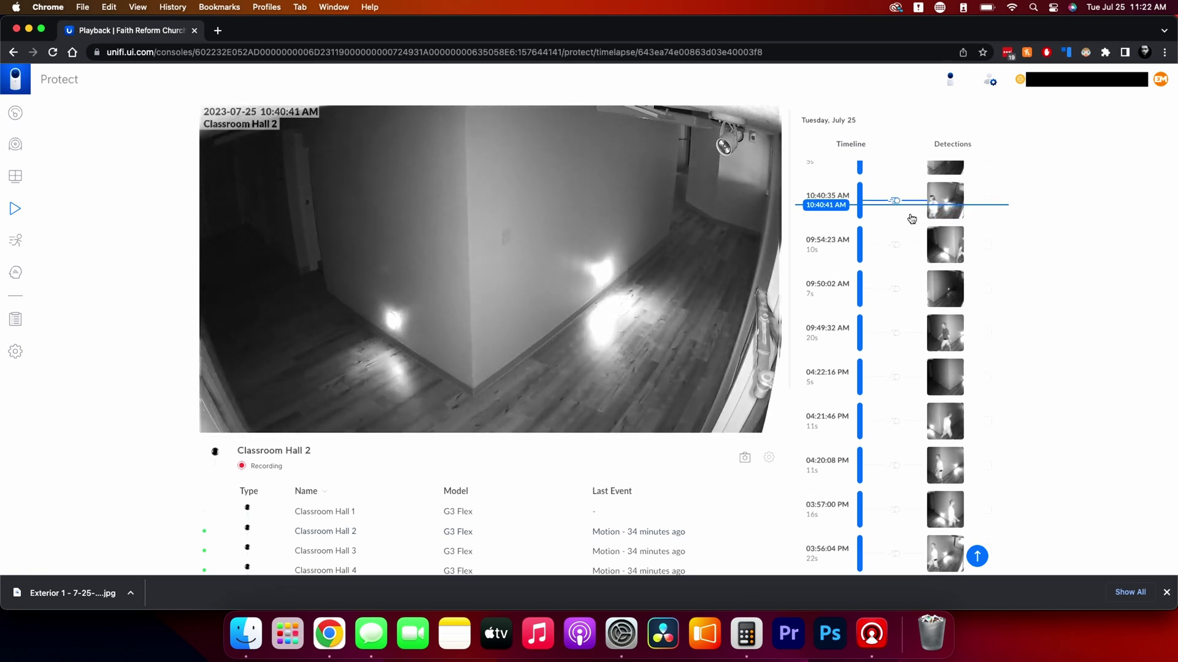
{"action": "left_click", "coordinate": [423, 405]}
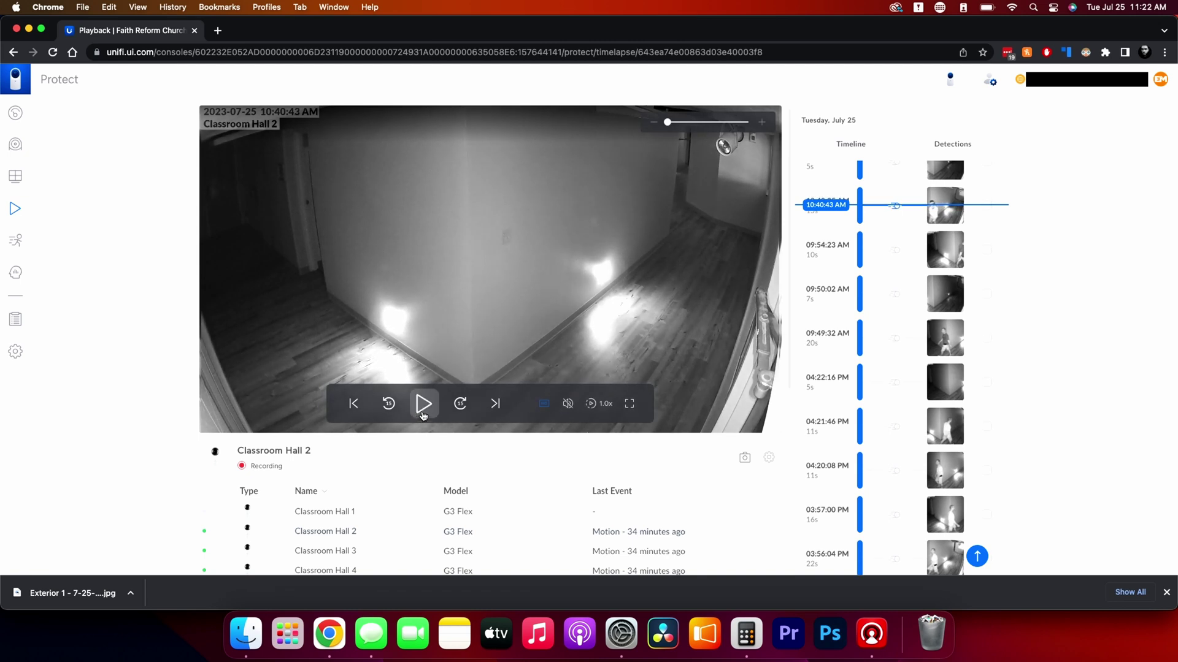
Step: Select three Classroom Hall 2 detections, including 09:54:23 AM and 03:56:04 PM, and download their clips, allowing multiple file downloads
{"action": "left_click", "coordinate": [987, 249]}
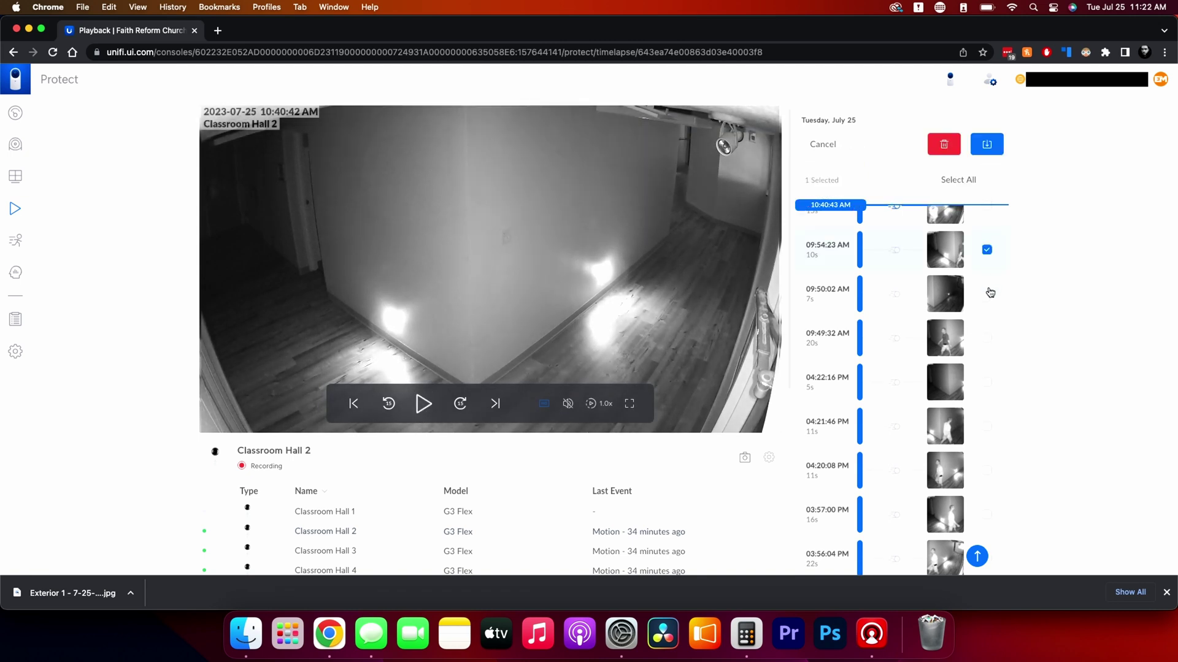
{"action": "left_click", "coordinate": [988, 339]}
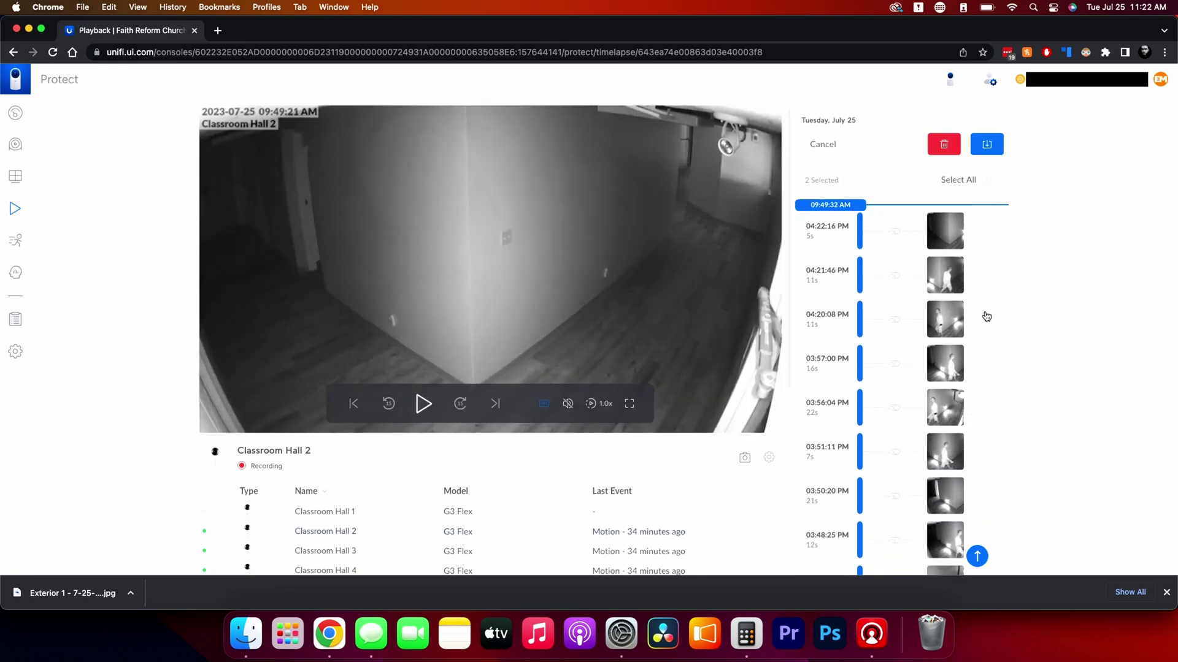
{"action": "left_click", "coordinate": [987, 319]}
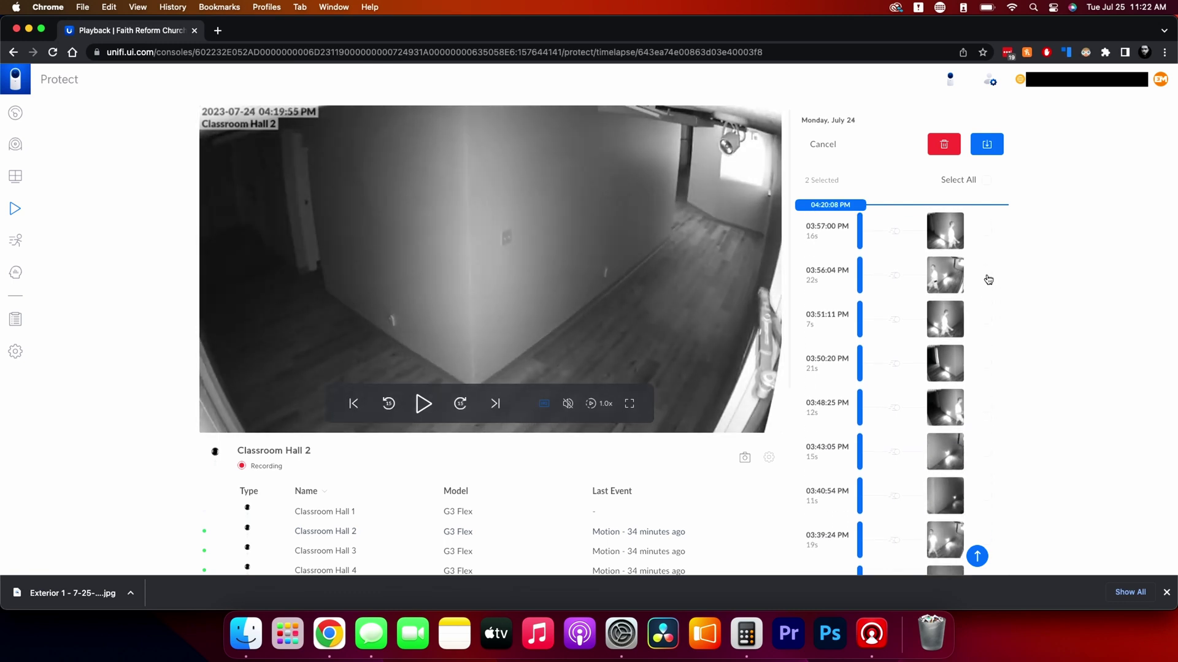
{"action": "left_click", "coordinate": [986, 276]}
{"action": "left_click", "coordinate": [983, 146]}
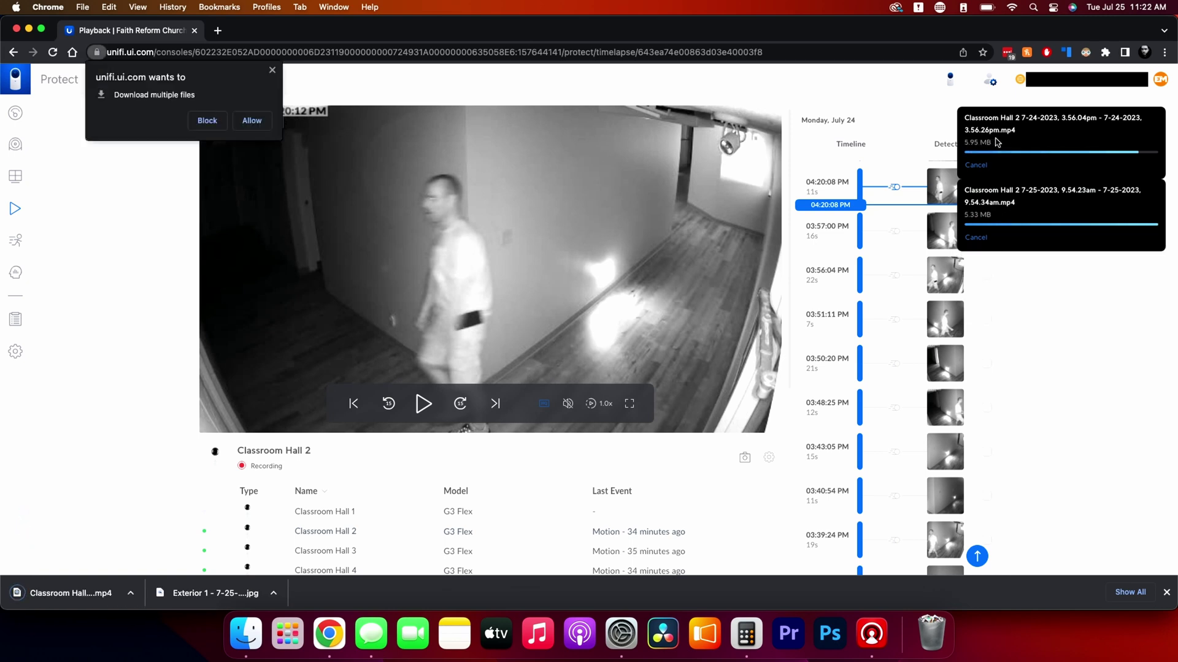
{"action": "left_click", "coordinate": [251, 120]}
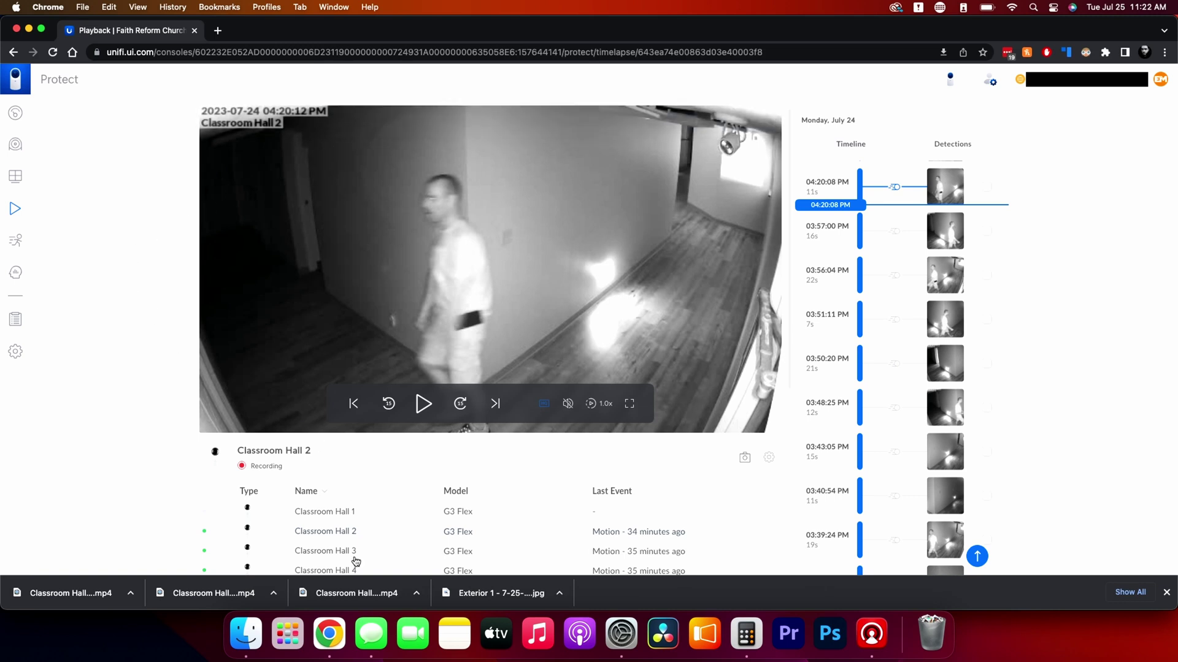
Step: Switch playback through Classroom Hall 3 and Exterior 3 to the Exterior 4 camera and show its timeline
{"action": "left_click", "coordinate": [332, 553]}
{"action": "scroll", "coordinate": [319, 535], "scroll_direction": "down", "scroll_amount": 3}
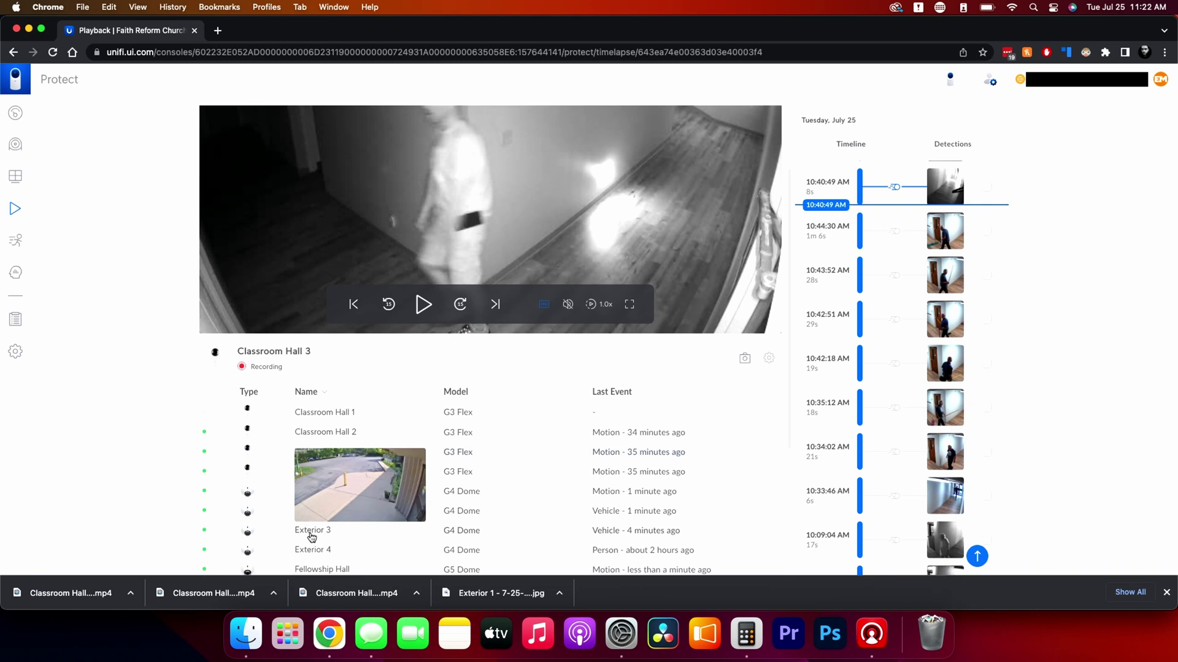
{"action": "left_click", "coordinate": [319, 534]}
{"action": "left_click", "coordinate": [318, 551]}
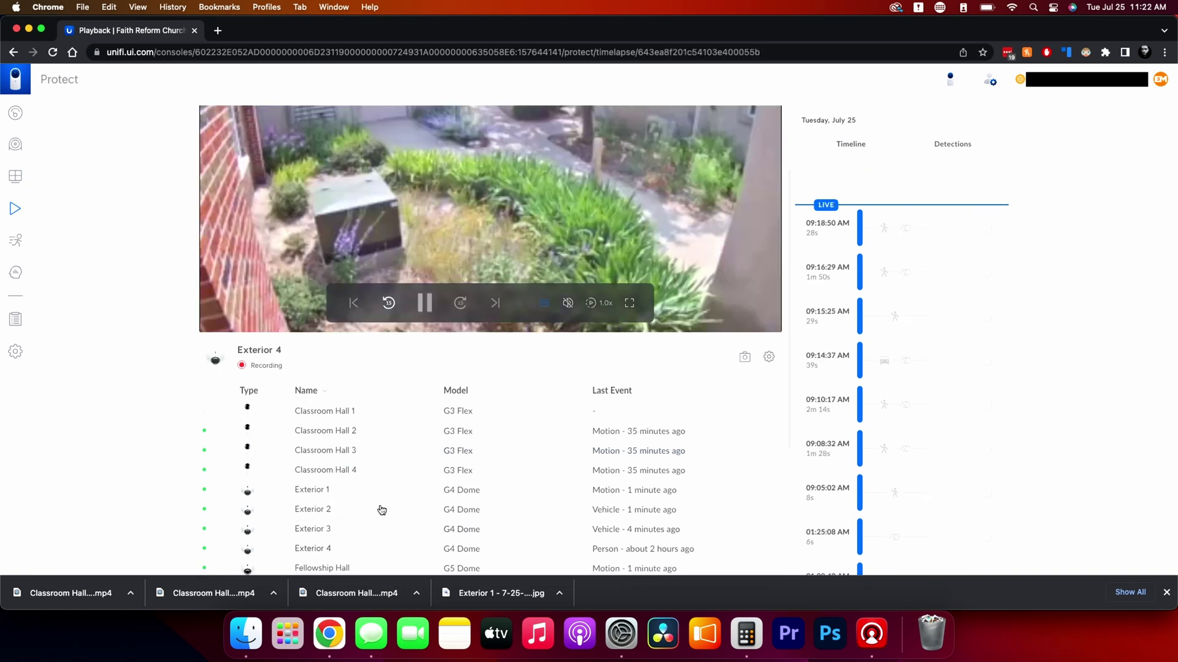
{"action": "left_click", "coordinate": [849, 144]}
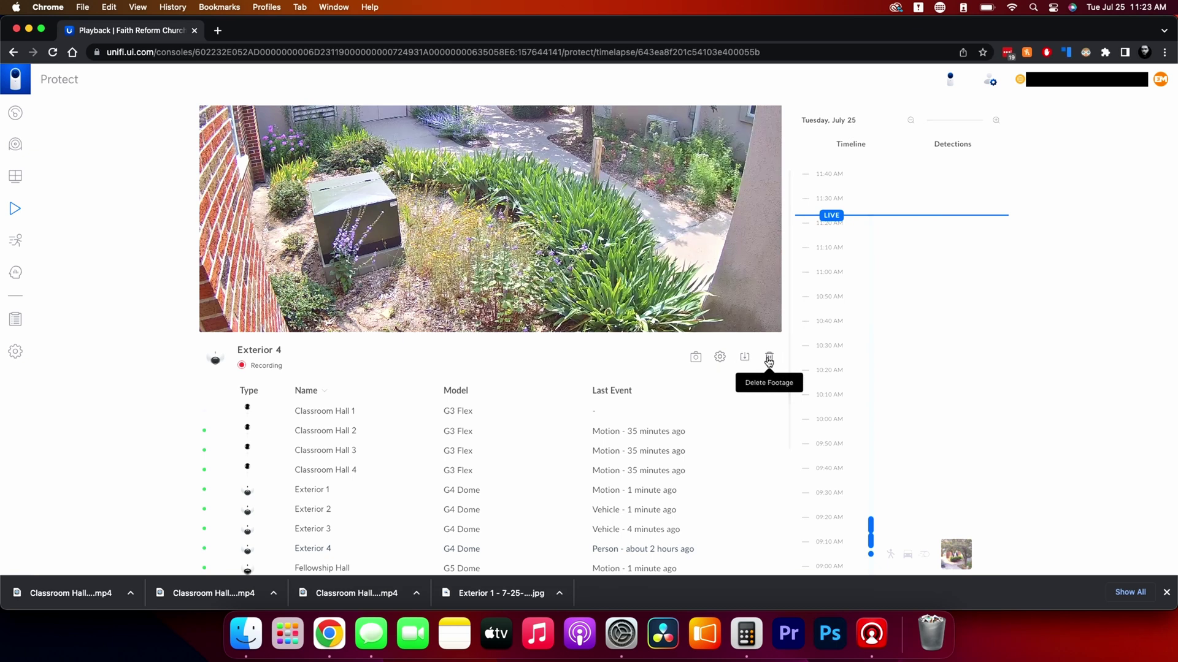
Step: Review the image adjustment options for Exterior 4, close them and save a snapshot of its feed
{"action": "left_click", "coordinate": [720, 360]}
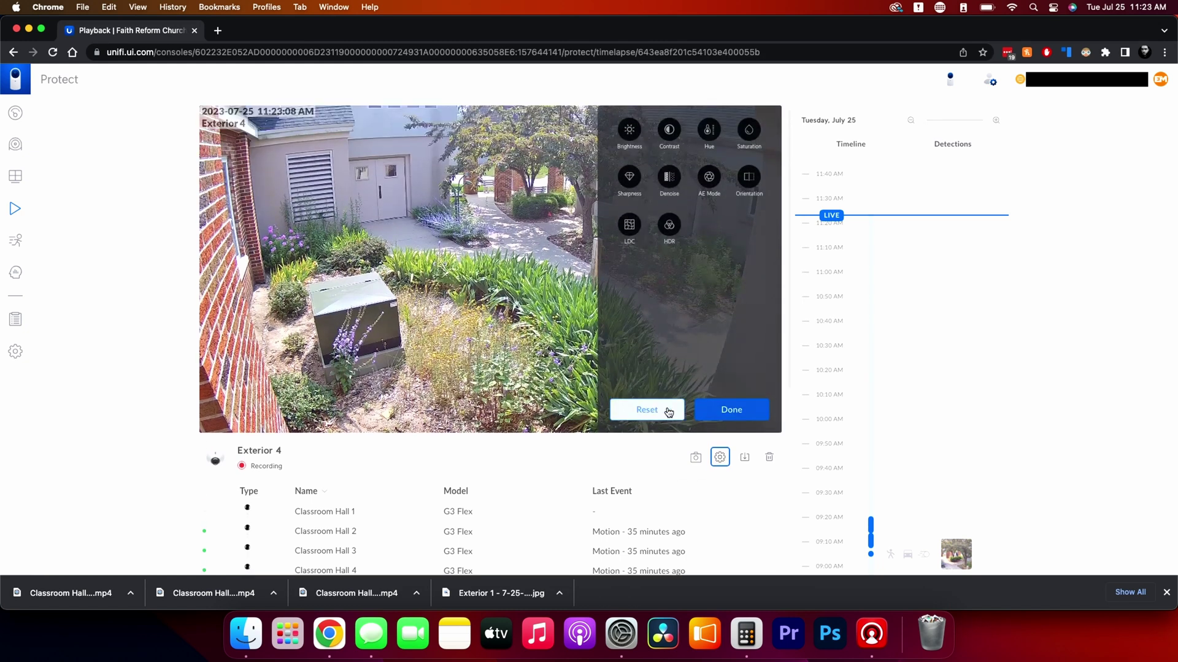
{"action": "left_click", "coordinate": [731, 410]}
{"action": "left_click", "coordinate": [695, 457]}
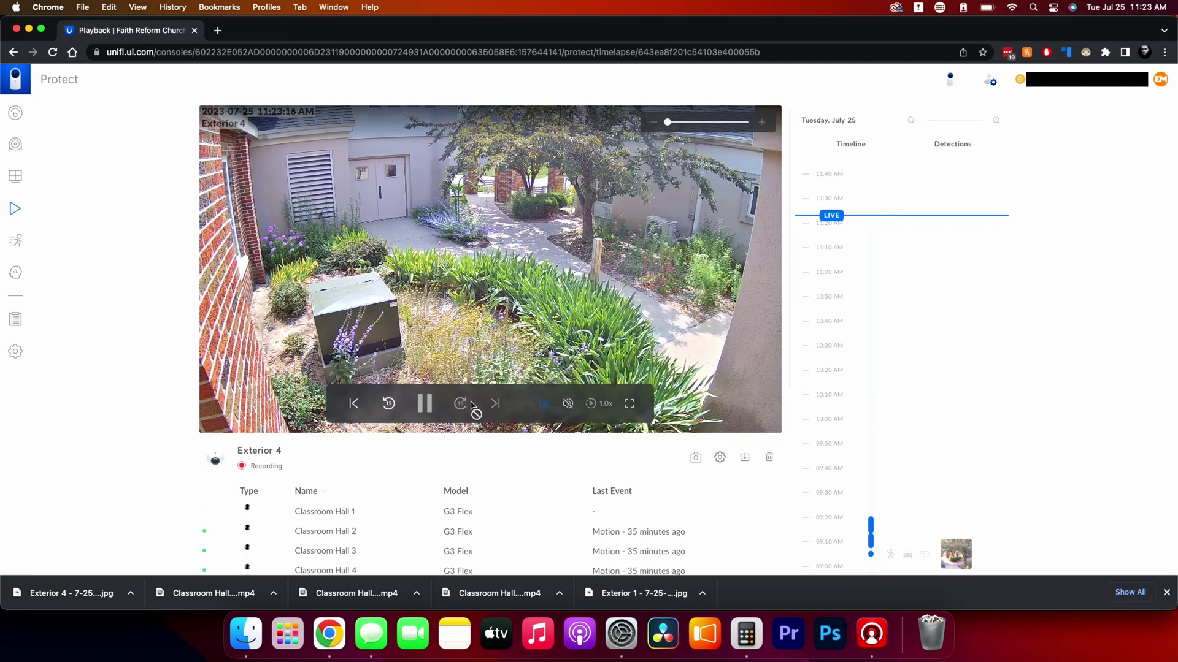
Step: View the Exterior 4 feed in full screen, return to the playback page and dismiss the browser's list of downloads
{"action": "left_click", "coordinate": [635, 408]}
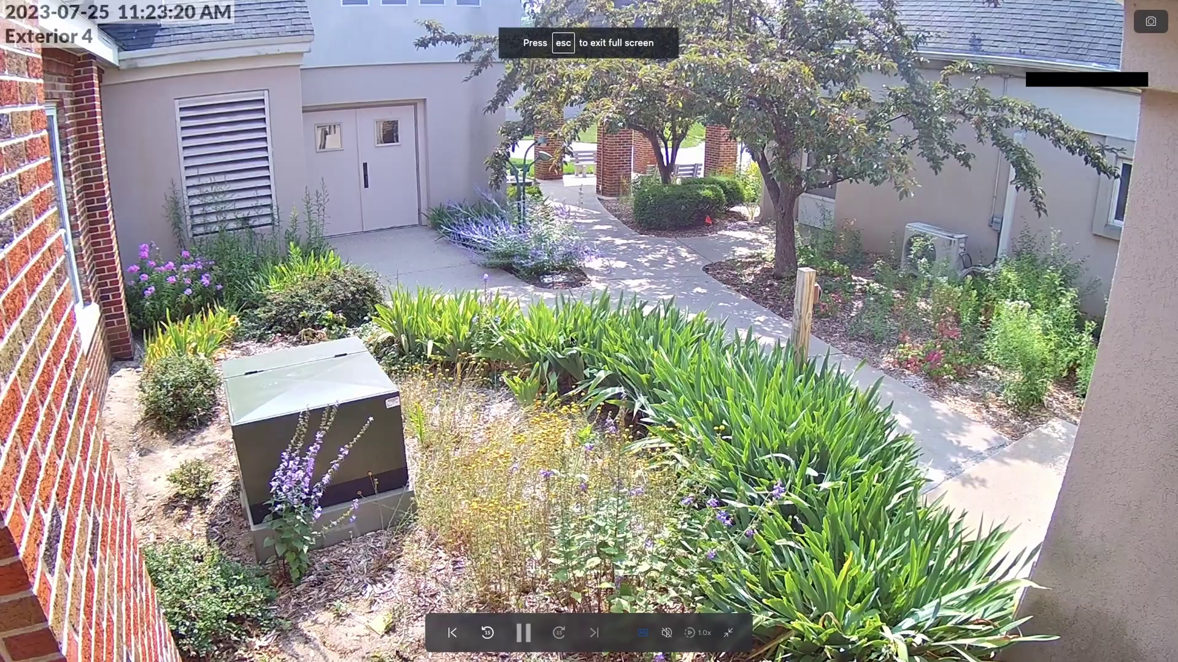
{"action": "key", "text": "Escape"}
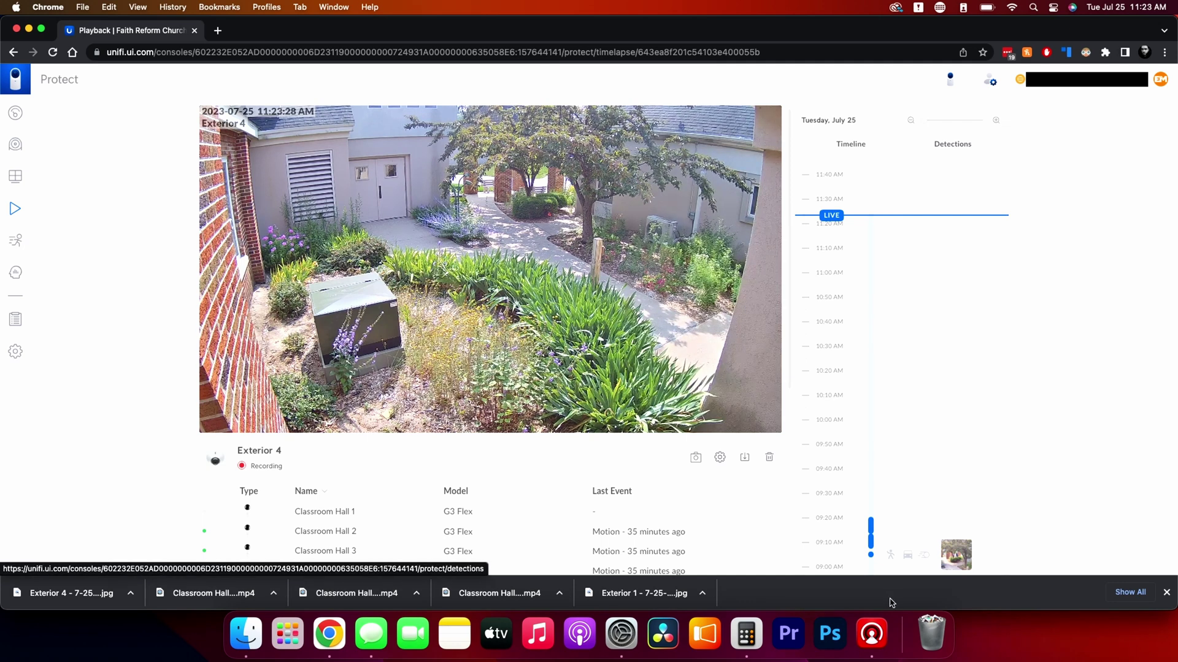
{"action": "left_click", "coordinate": [1166, 592]}
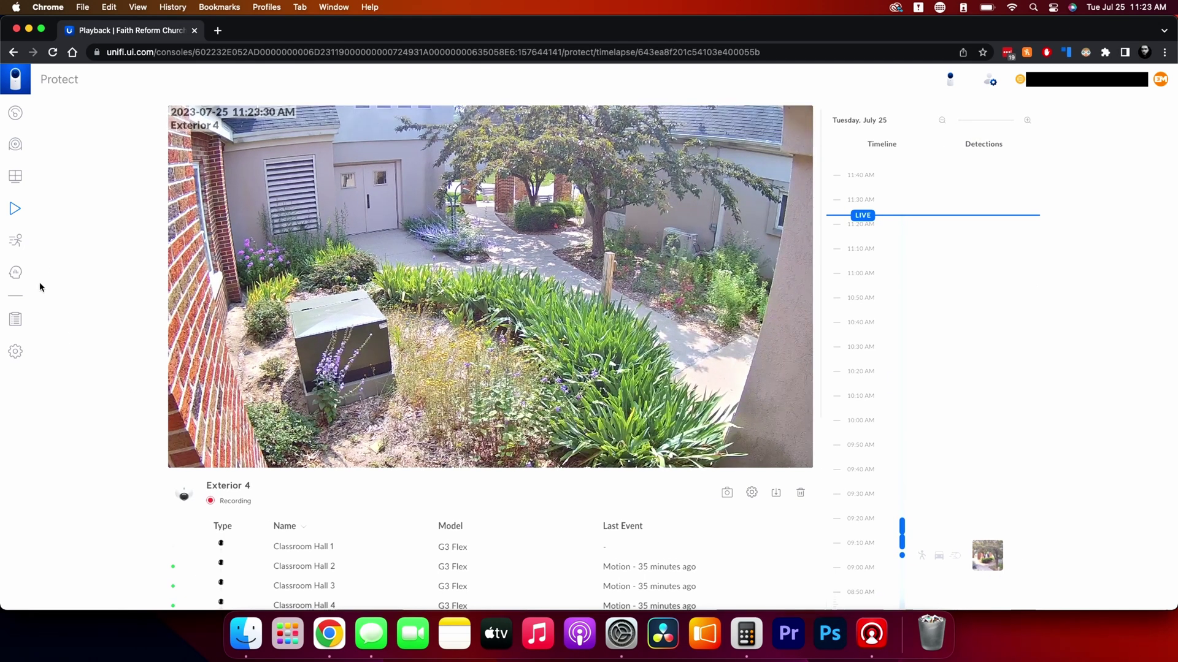
Step: Open the detections overview, filter it by Person, Vehicle and Alarm in turn, and return to all detections
{"action": "left_click", "coordinate": [15, 243]}
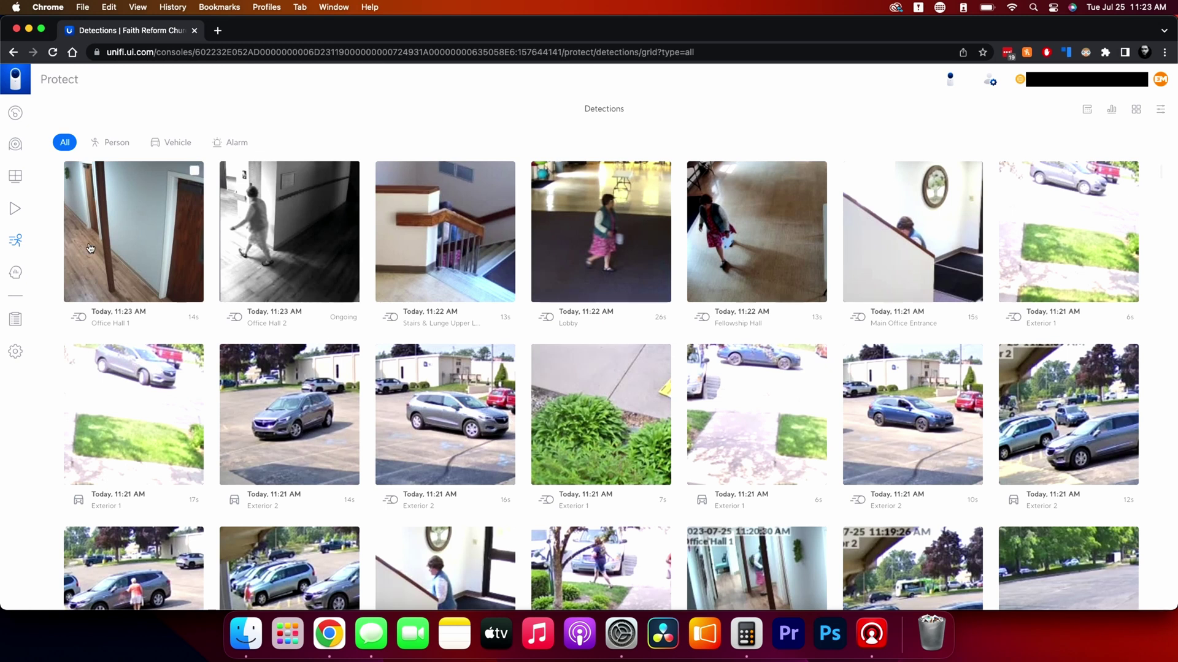
{"action": "left_click", "coordinate": [114, 145]}
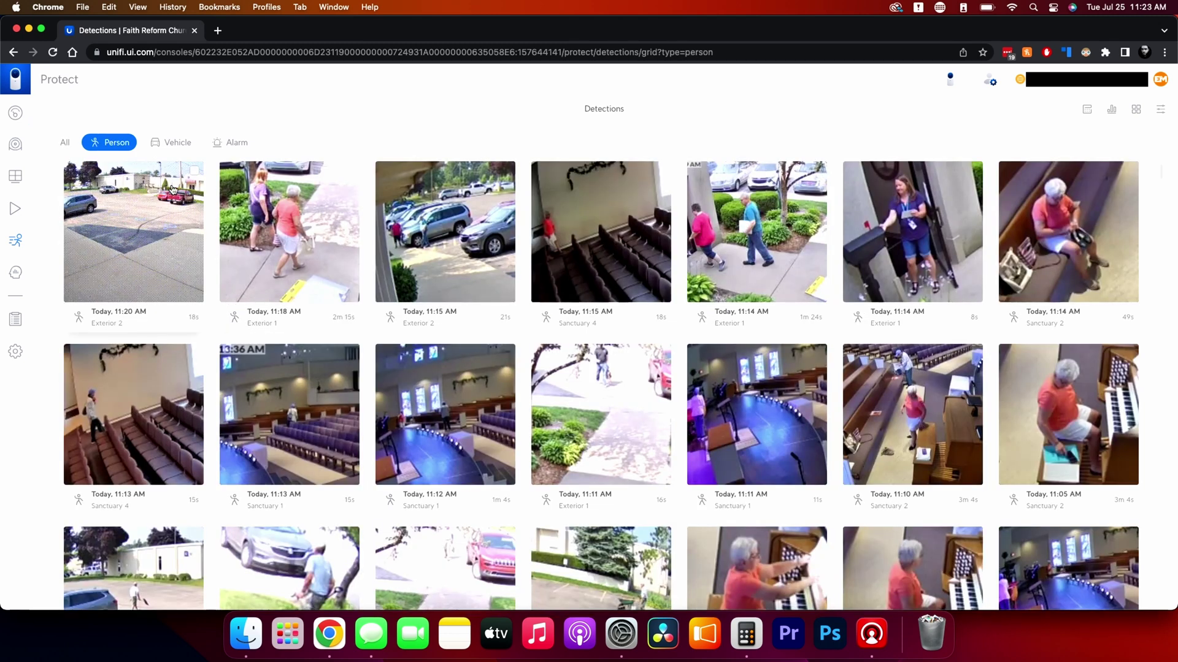
{"action": "left_click", "coordinate": [163, 145]}
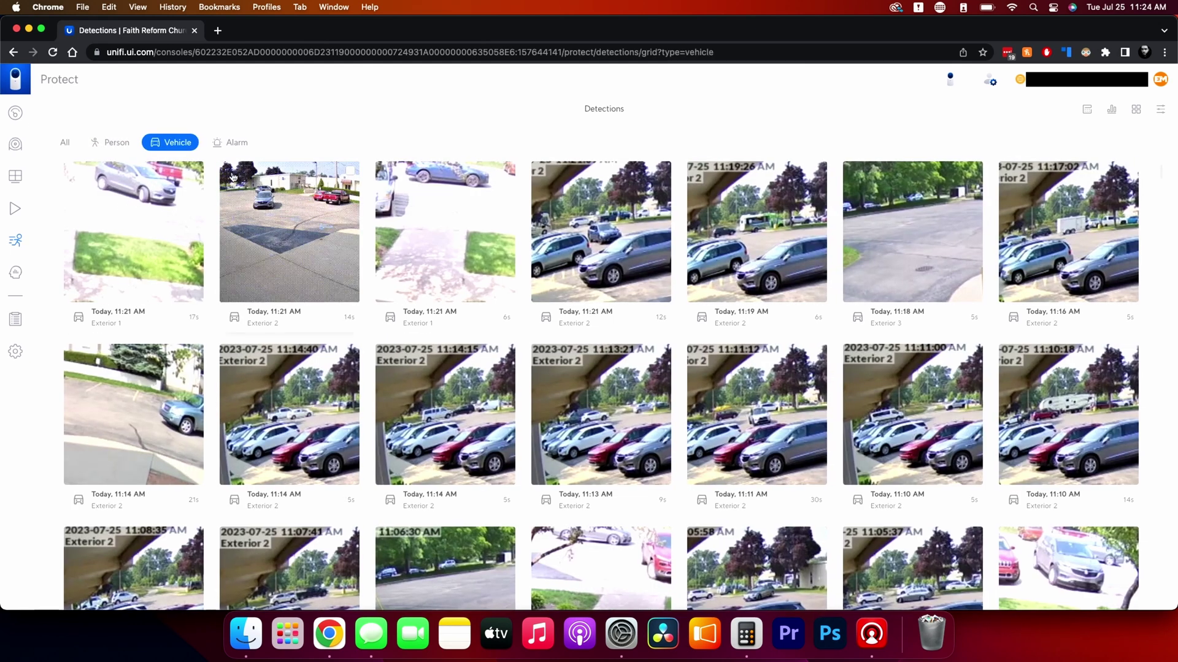
{"action": "left_click", "coordinate": [230, 142]}
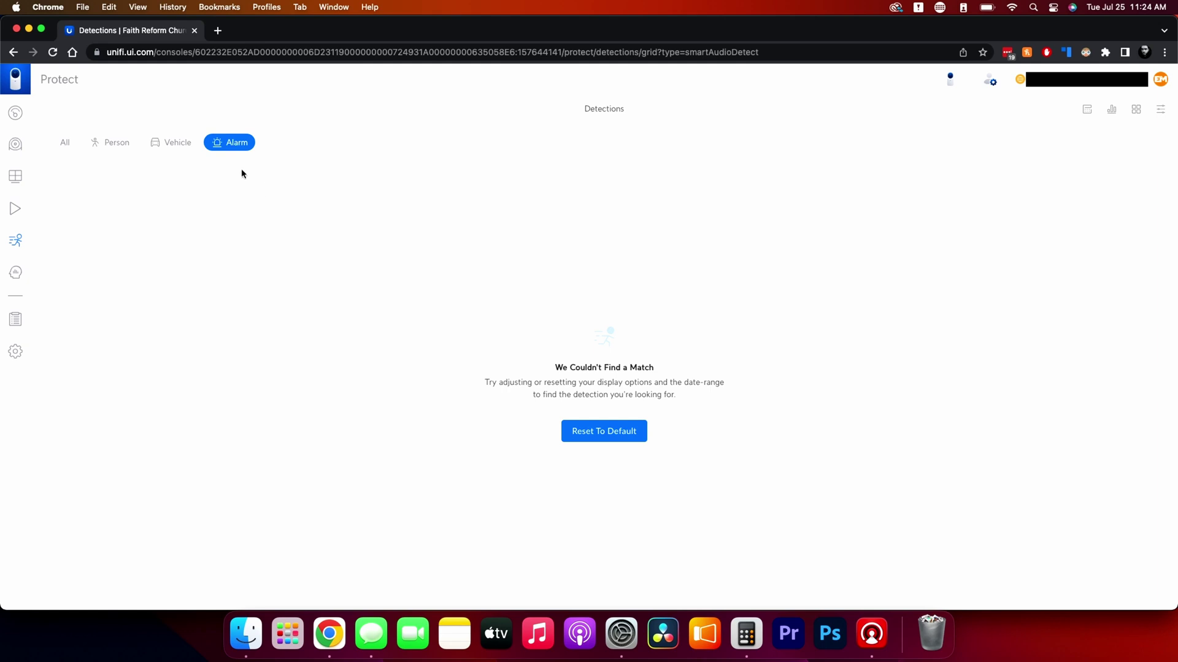
{"action": "left_click", "coordinate": [65, 143]}
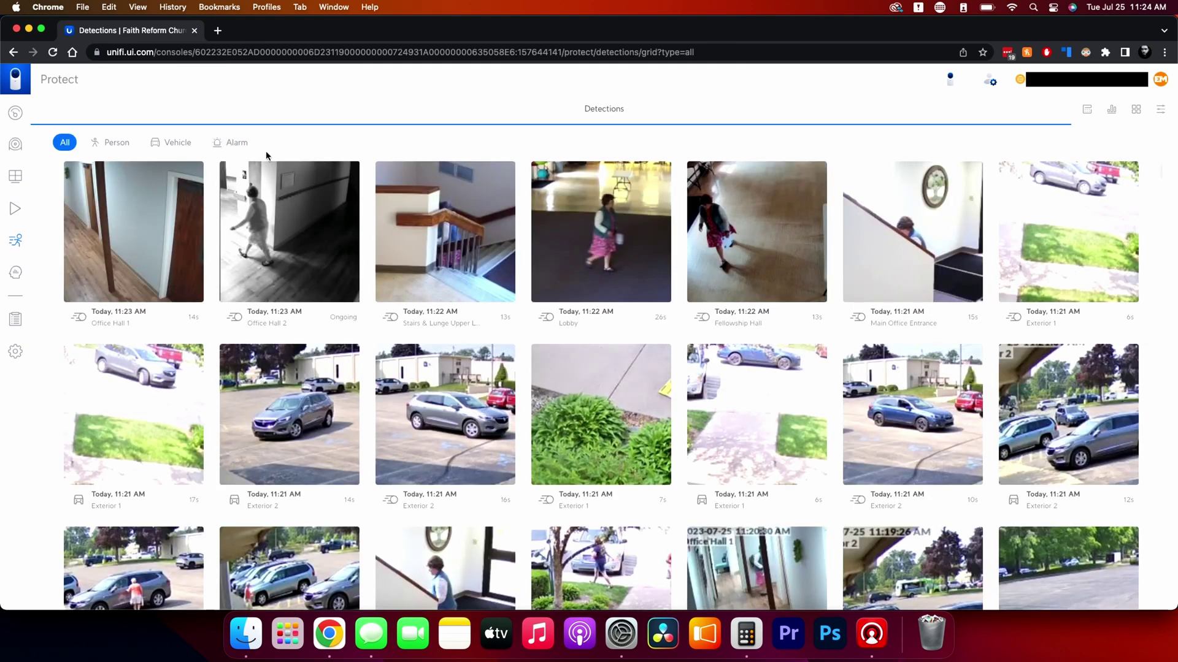
Step: Open the people insights and examine the one-day motion heat map and event graph for the Exterior 1 camera
{"action": "left_click", "coordinate": [15, 274]}
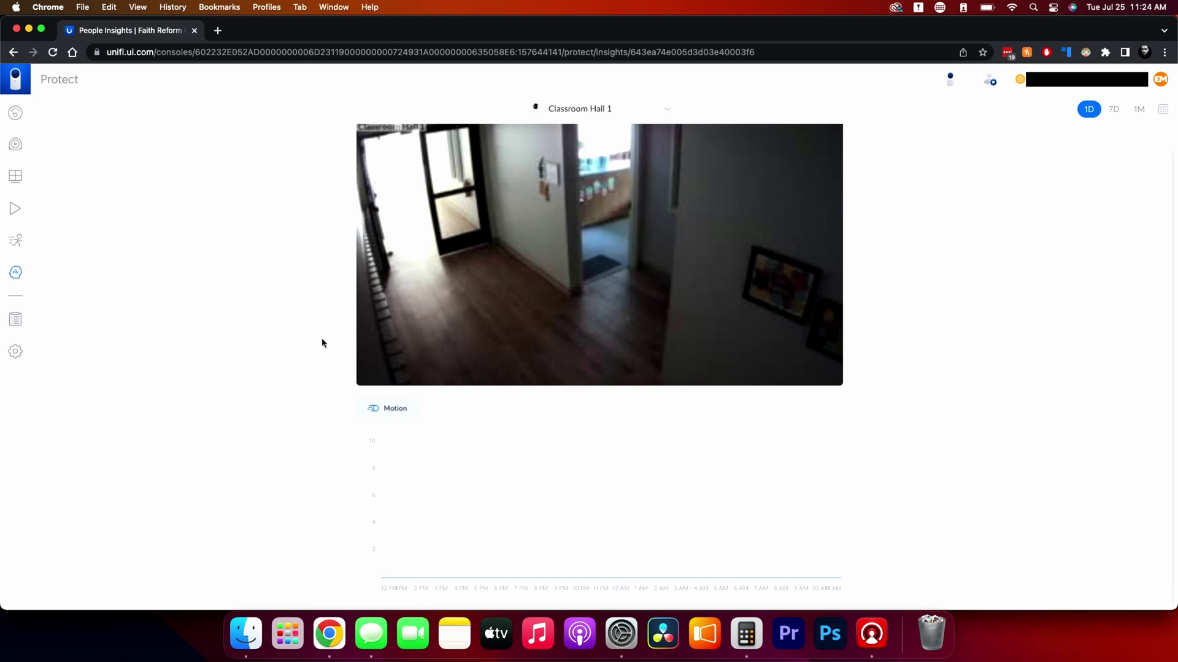
{"action": "left_click", "coordinate": [666, 110]}
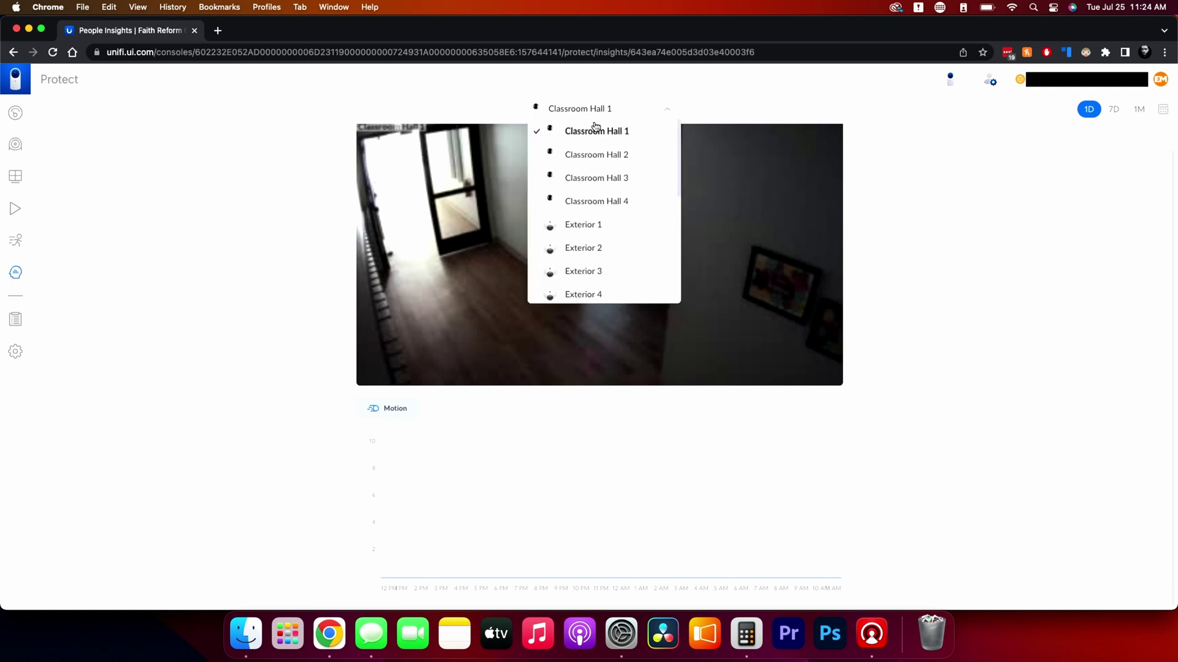
{"action": "scroll", "coordinate": [576, 201], "scroll_direction": "down", "scroll_amount": 2}
{"action": "left_click", "coordinate": [574, 177]}
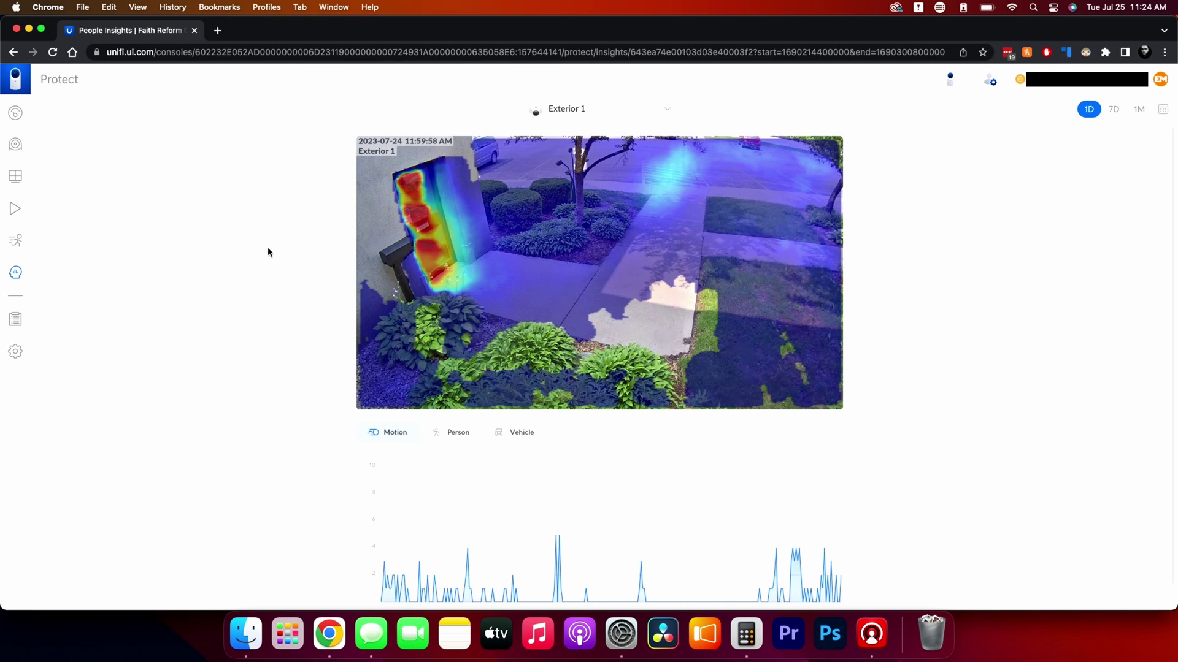
{"action": "scroll", "coordinate": [268, 252], "scroll_direction": "down", "scroll_amount": 1}
{"action": "scroll", "coordinate": [533, 288], "scroll_direction": "up", "scroll_amount": 1}
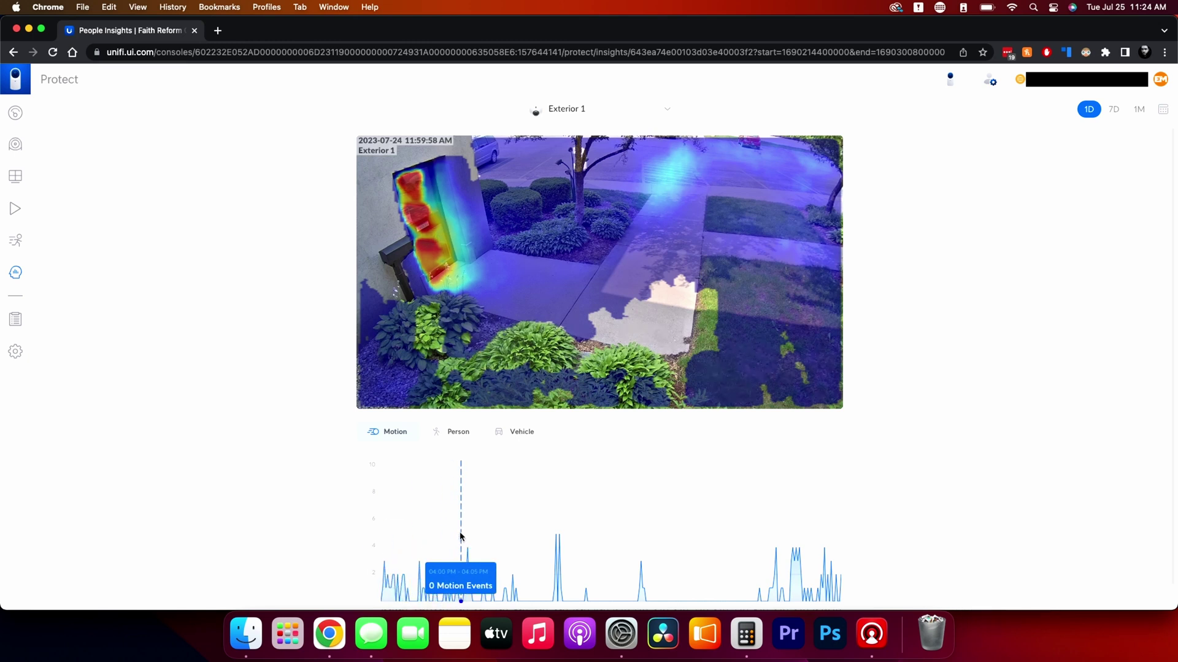
Step: Compare the Person and Vehicle heat maps for Exterior 1 and return to the Motion heat map
{"action": "left_click", "coordinate": [450, 436]}
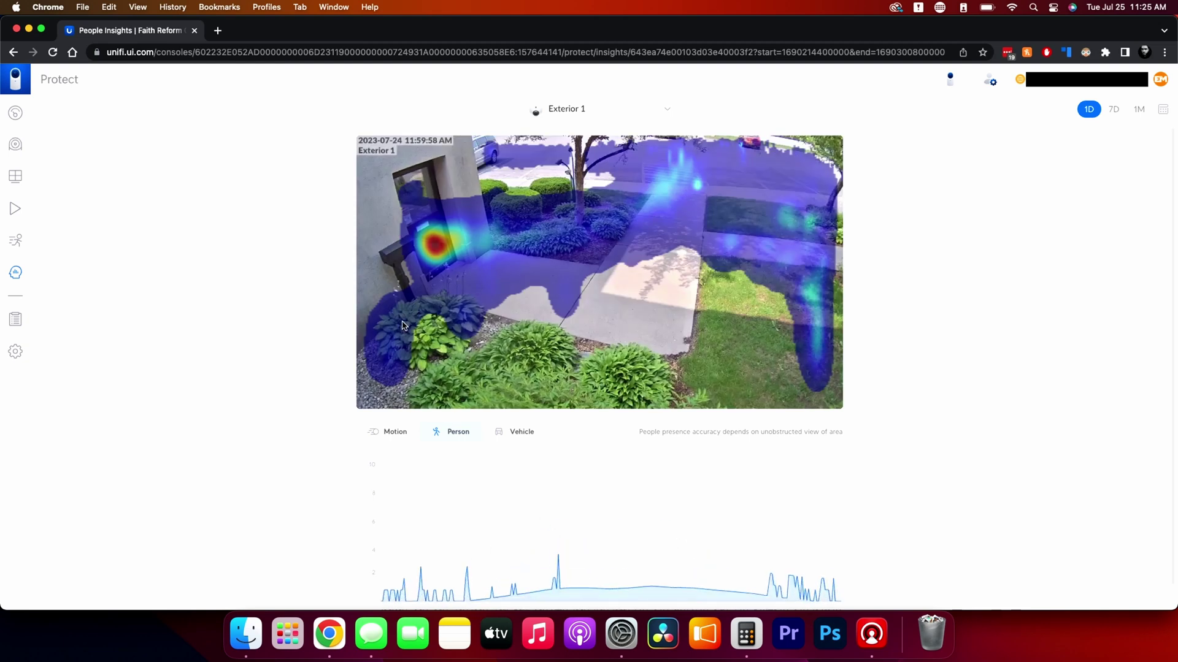
{"action": "left_click", "coordinate": [523, 438]}
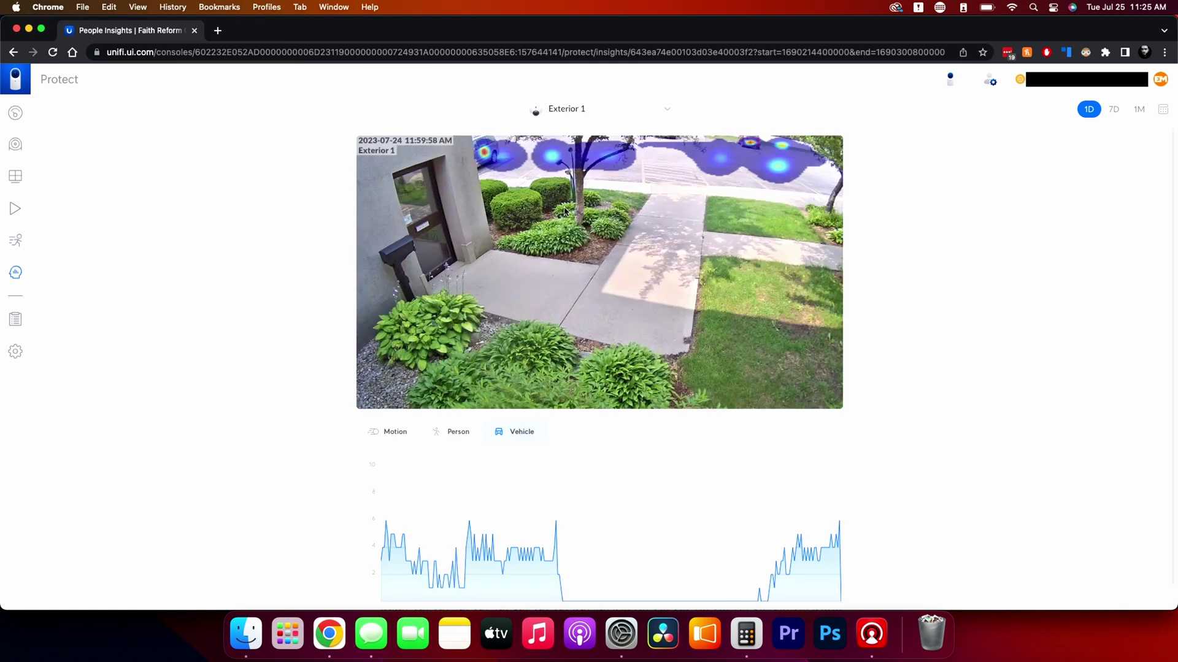
{"action": "left_click", "coordinate": [447, 434]}
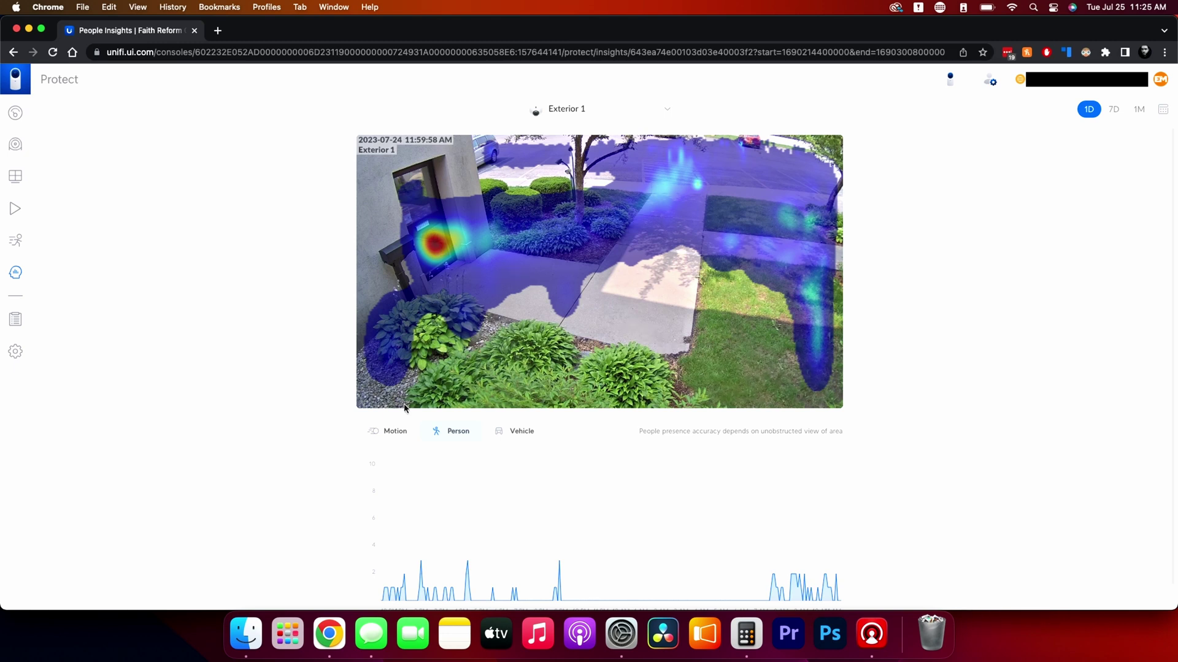
{"action": "left_click", "coordinate": [388, 434]}
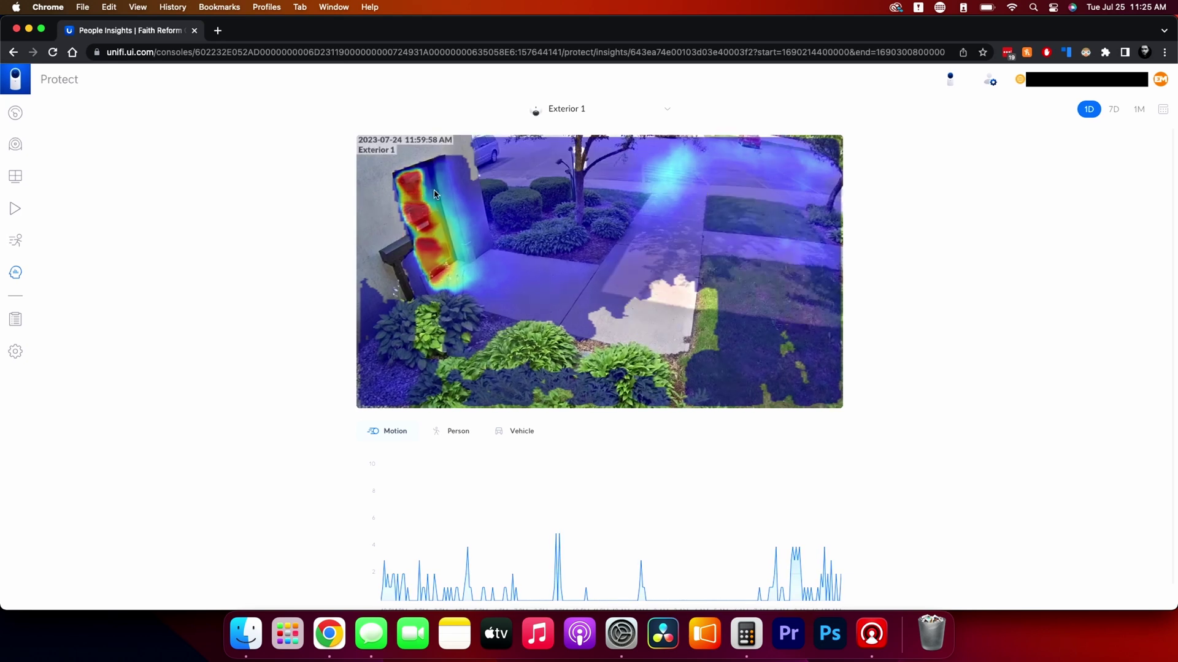
Step: View Exterior 1's motion insights for 7 days, 1 month and last week, and return to the one-day range
{"action": "left_click", "coordinate": [1115, 114]}
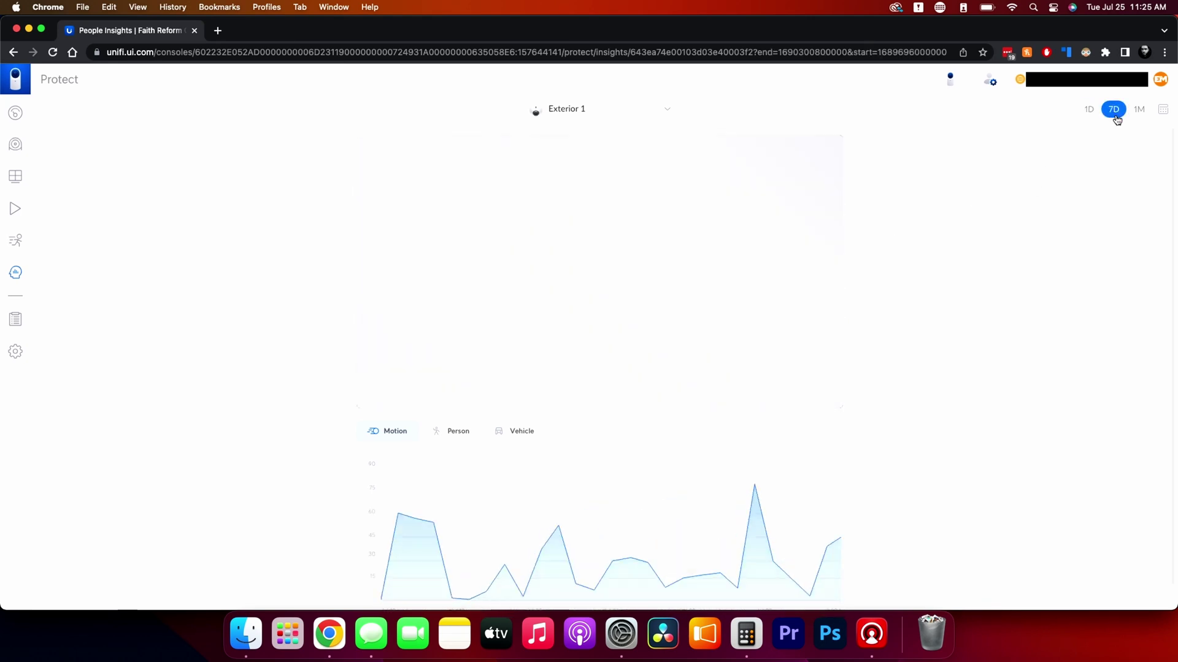
{"action": "left_click", "coordinate": [1139, 111]}
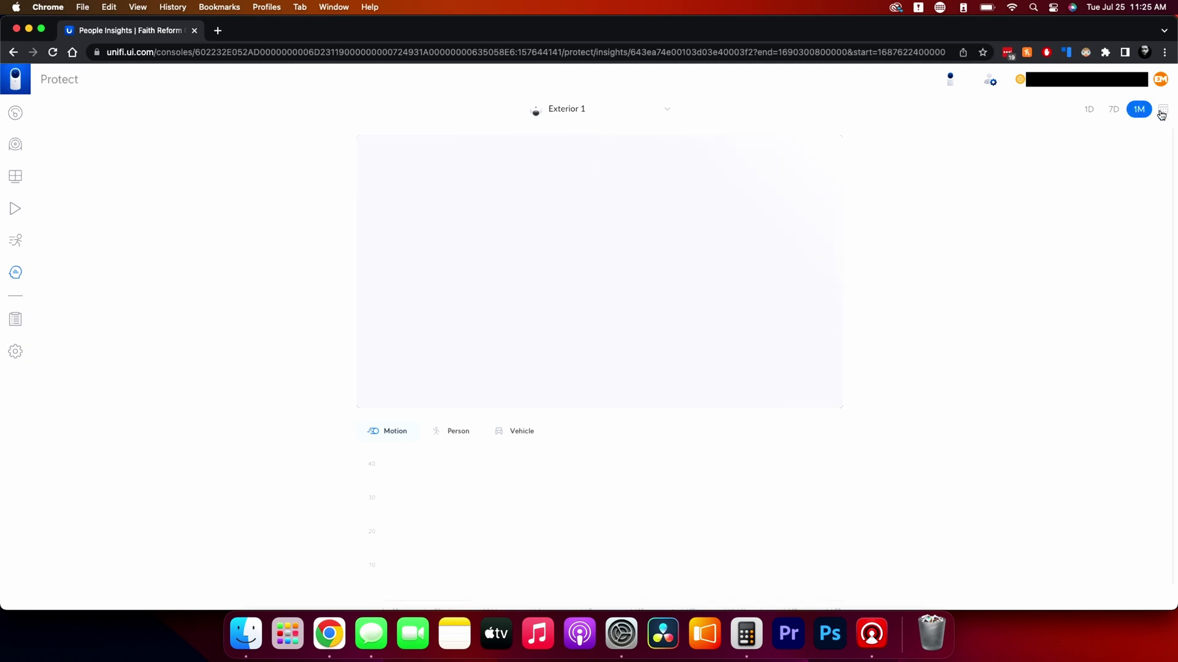
{"action": "left_click", "coordinate": [1161, 110]}
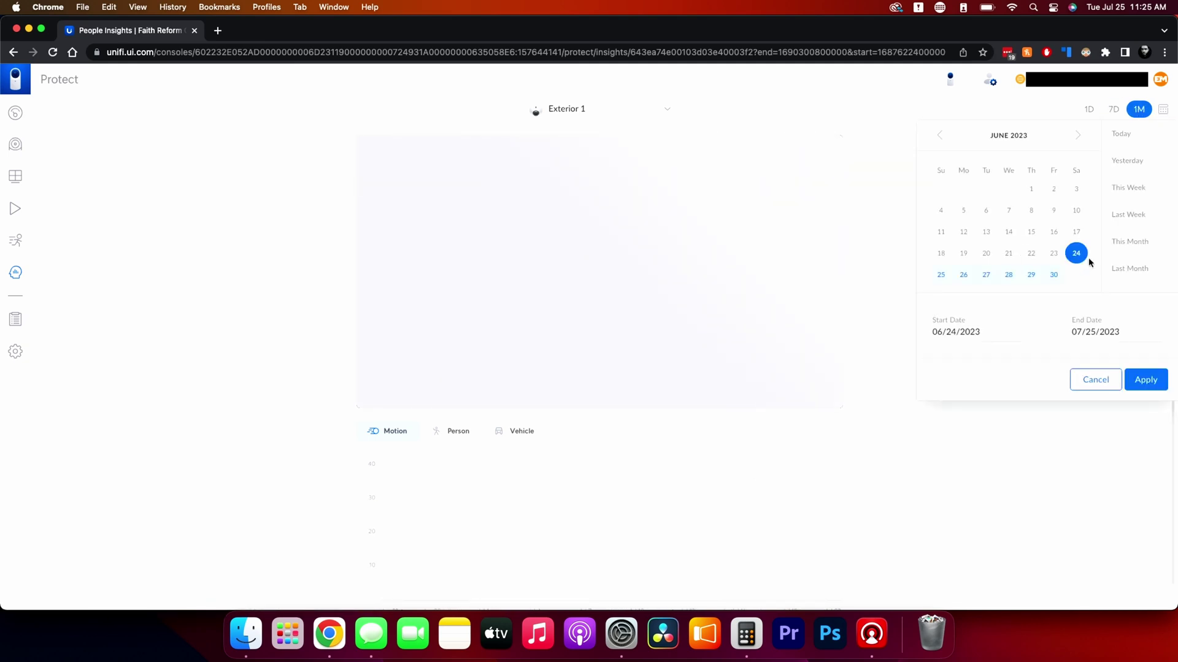
{"action": "left_click", "coordinate": [1131, 216]}
{"action": "left_click", "coordinate": [1138, 375]}
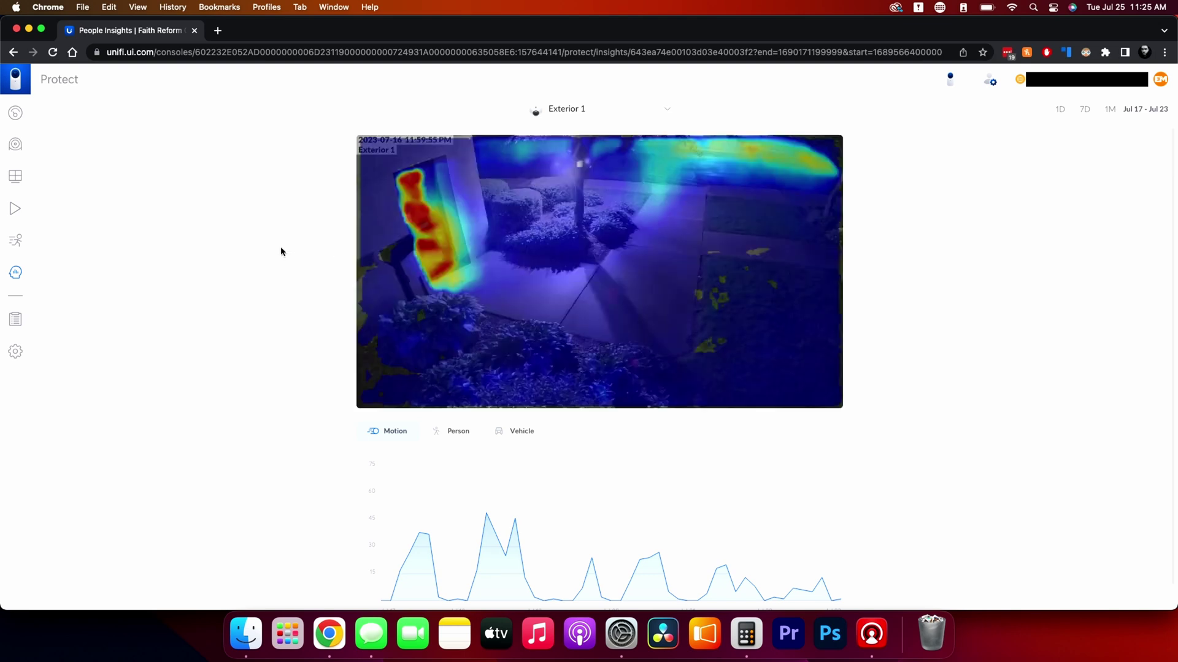
{"action": "left_click", "coordinate": [1059, 110]}
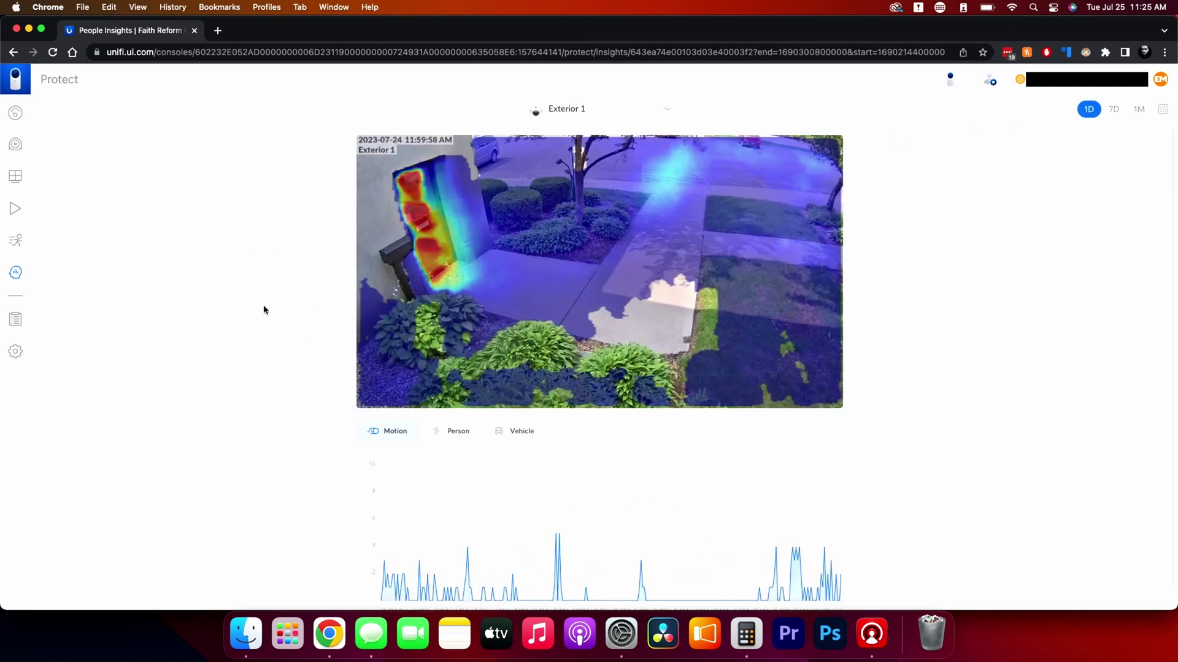
Step: Open the system log and review its critical events and admin activity entries
{"action": "left_click", "coordinate": [15, 320]}
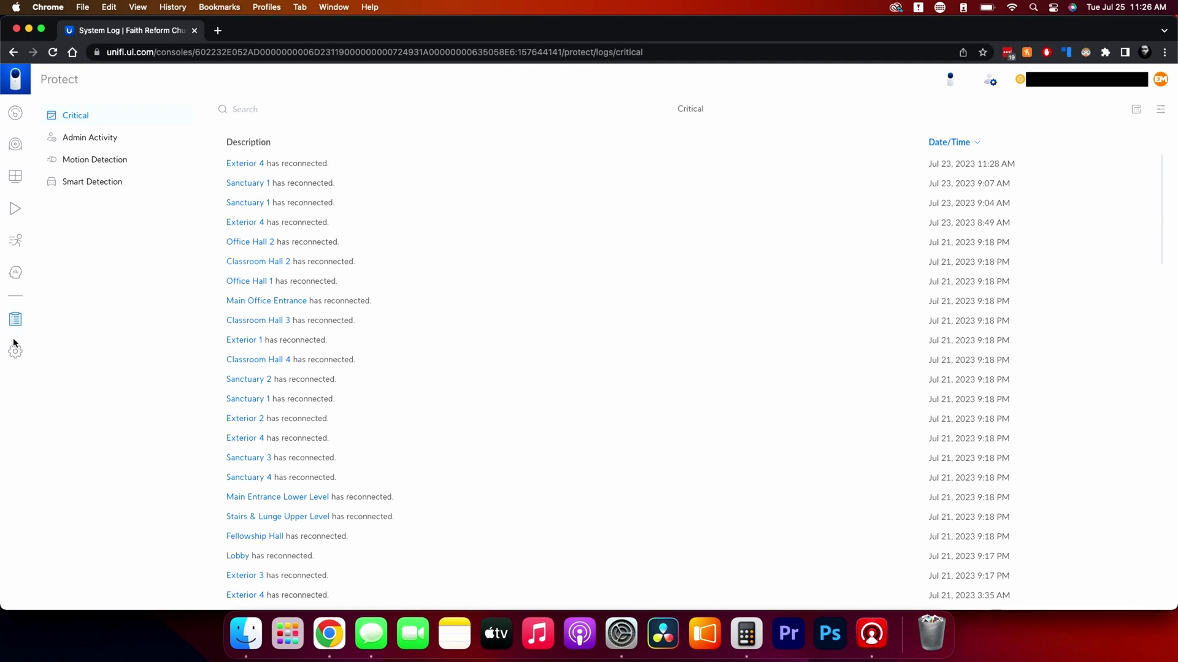
{"action": "left_click", "coordinate": [108, 143]}
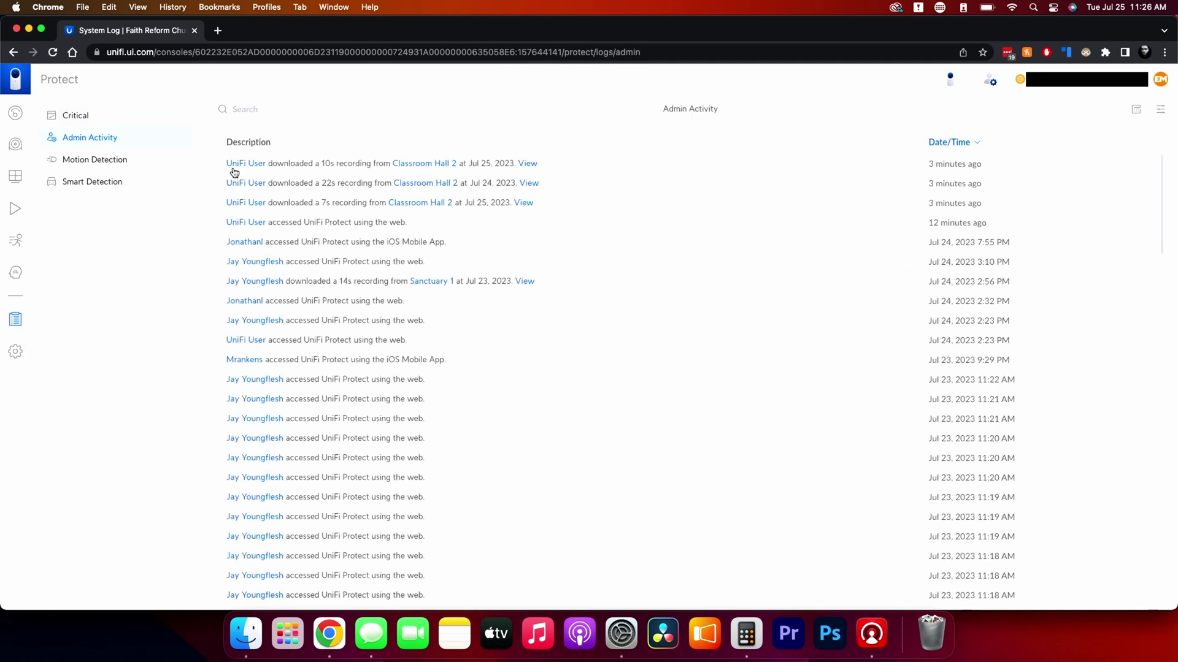
{"action": "scroll", "coordinate": [452, 373], "scroll_direction": "down", "scroll_amount": 5}
Step: Look through the motion detection and smart detection entries in the system log
{"action": "left_click", "coordinate": [87, 163]}
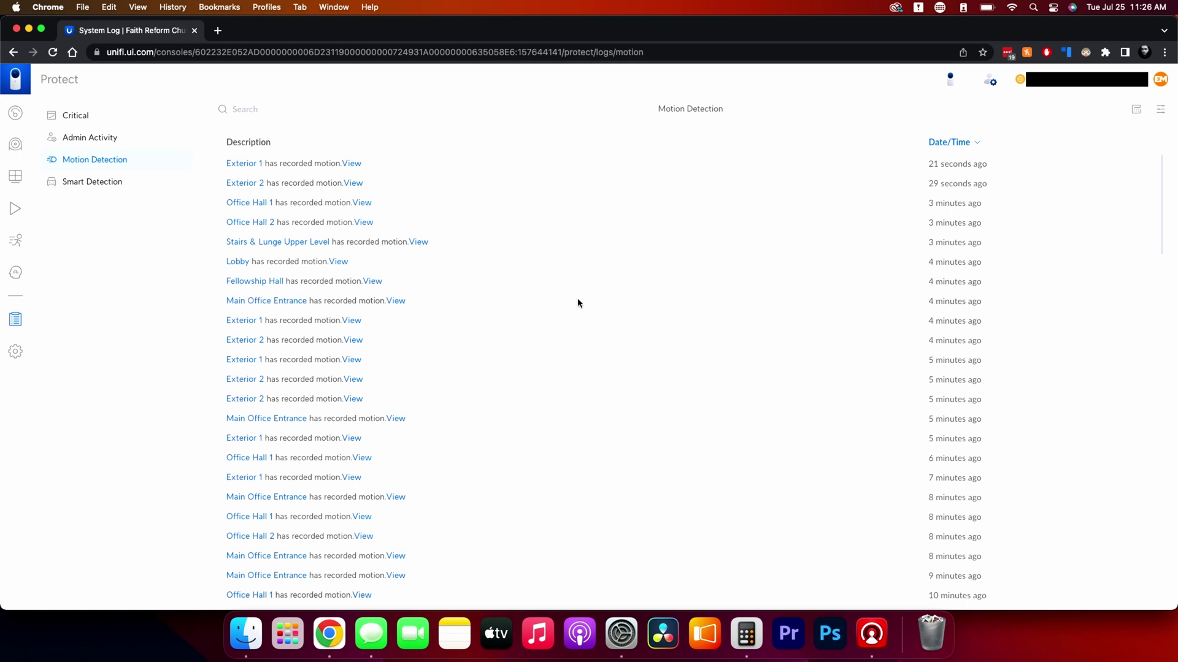
{"action": "scroll", "coordinate": [627, 336], "scroll_direction": "down", "scroll_amount": 10}
{"action": "scroll", "coordinate": [627, 336], "scroll_direction": "down", "scroll_amount": 10}
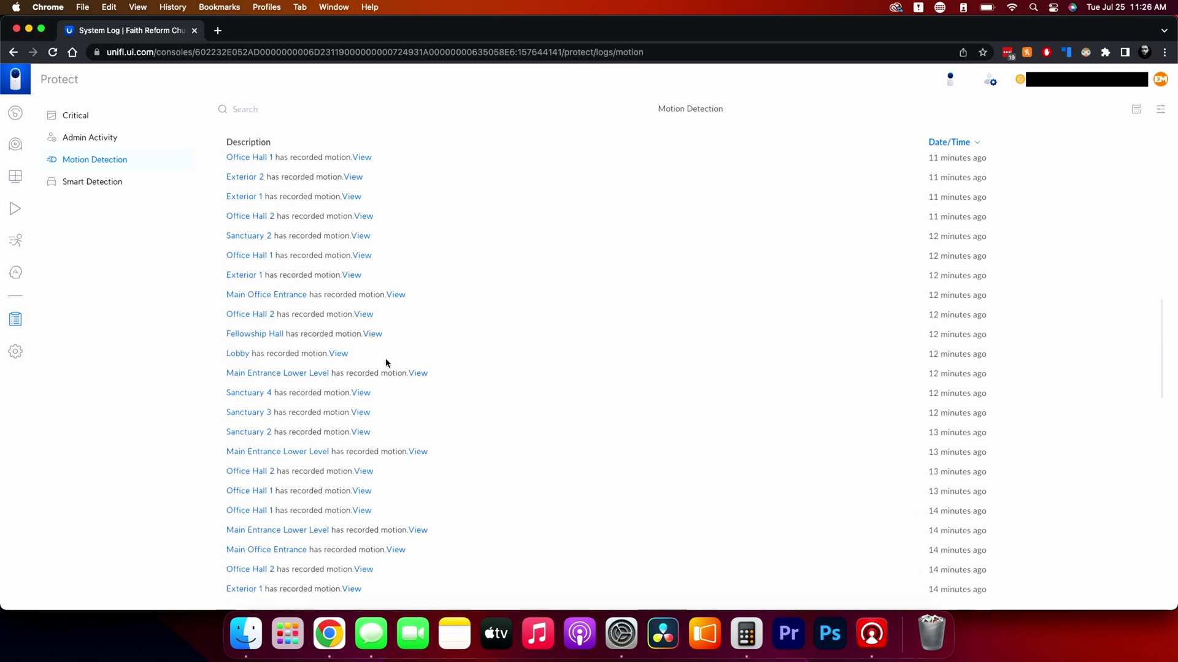
{"action": "left_click", "coordinate": [92, 183]}
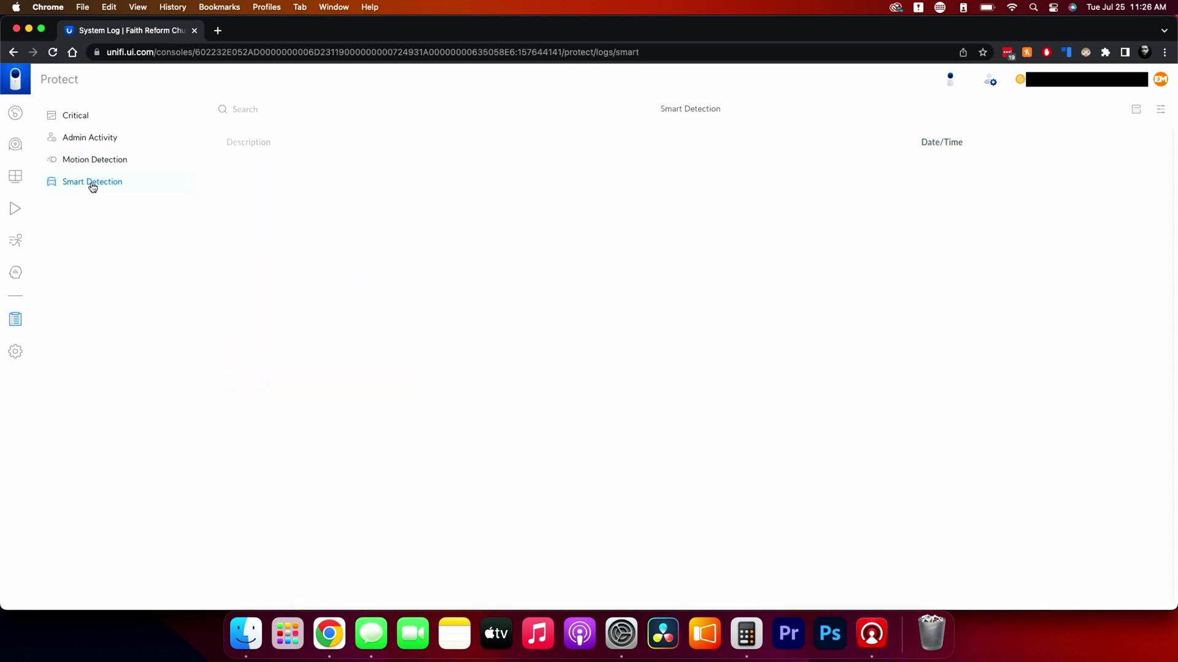
{"action": "scroll", "coordinate": [342, 395], "scroll_direction": "down", "scroll_amount": 20}
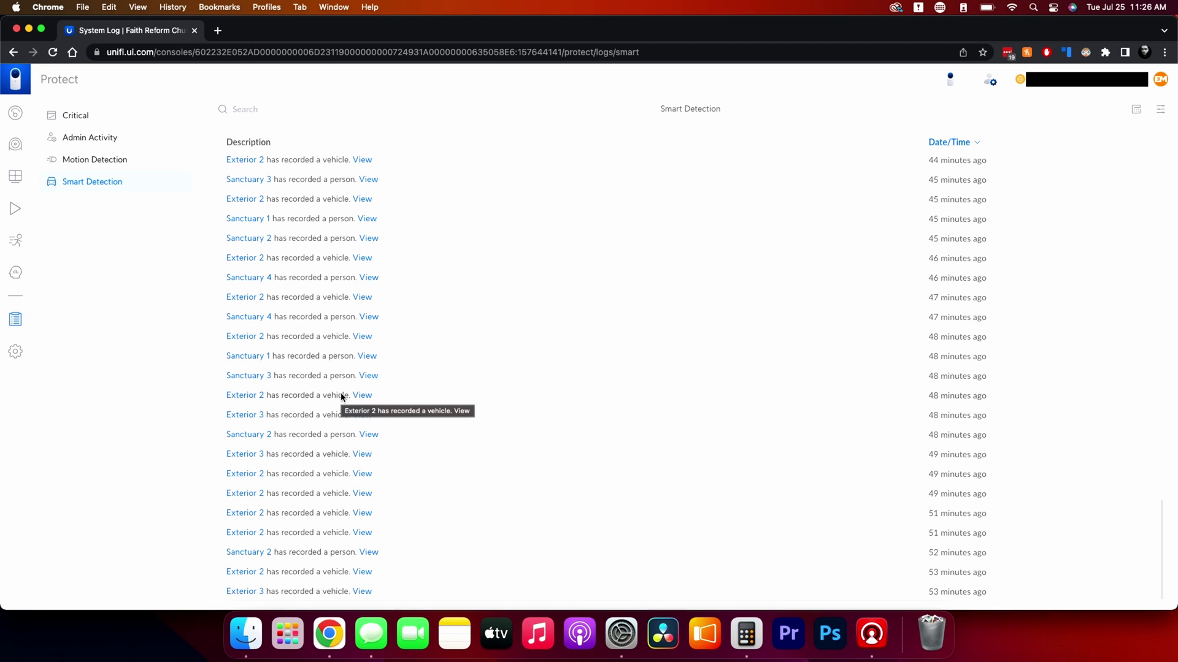
Step: Open the recording settings and review the global options, including the choices for when to record
{"action": "left_click", "coordinate": [17, 352]}
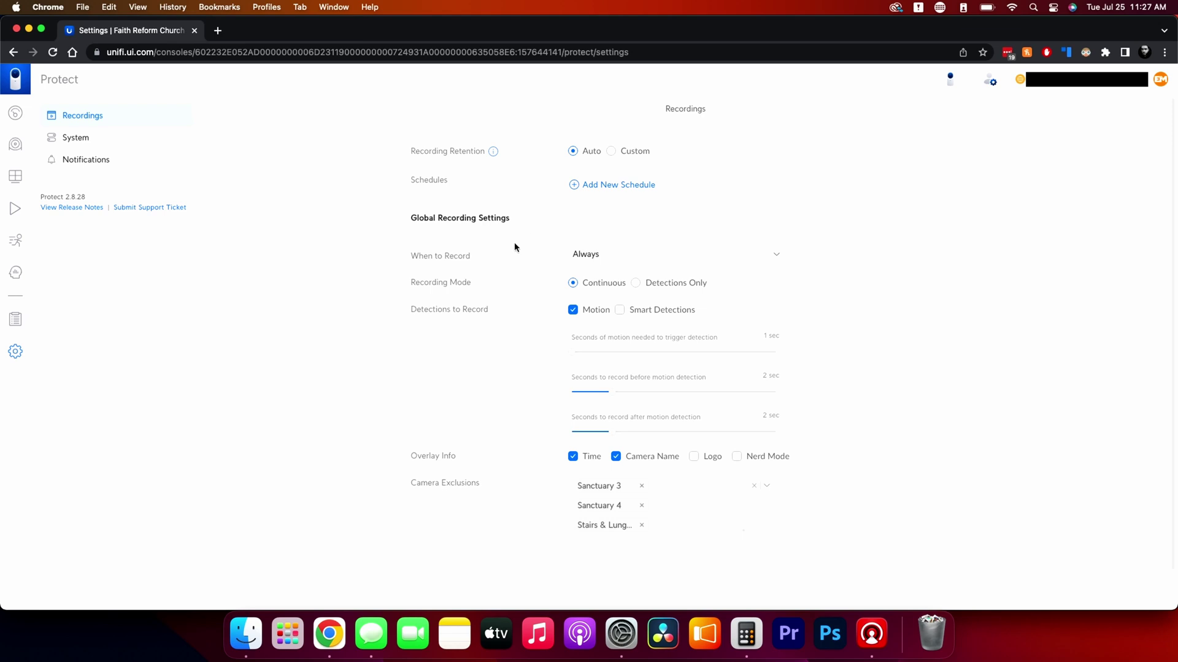
{"action": "left_click", "coordinate": [605, 258]}
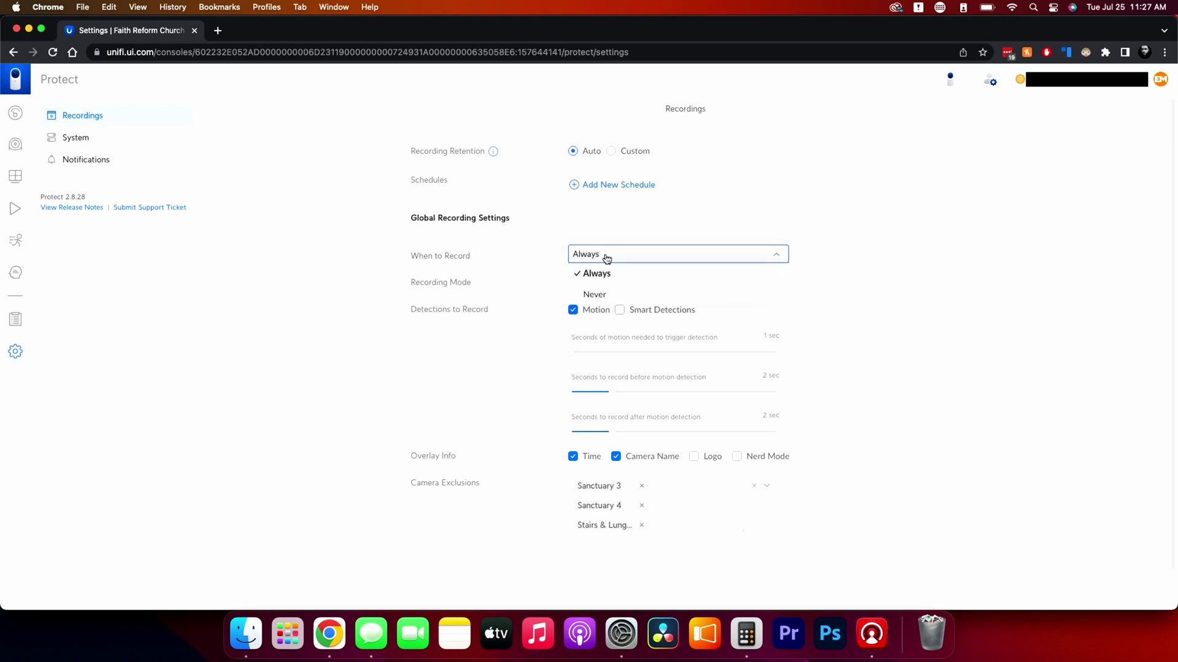
{"action": "left_click", "coordinate": [563, 230]}
{"action": "scroll", "coordinate": [544, 241], "scroll_direction": "down", "scroll_amount": 1}
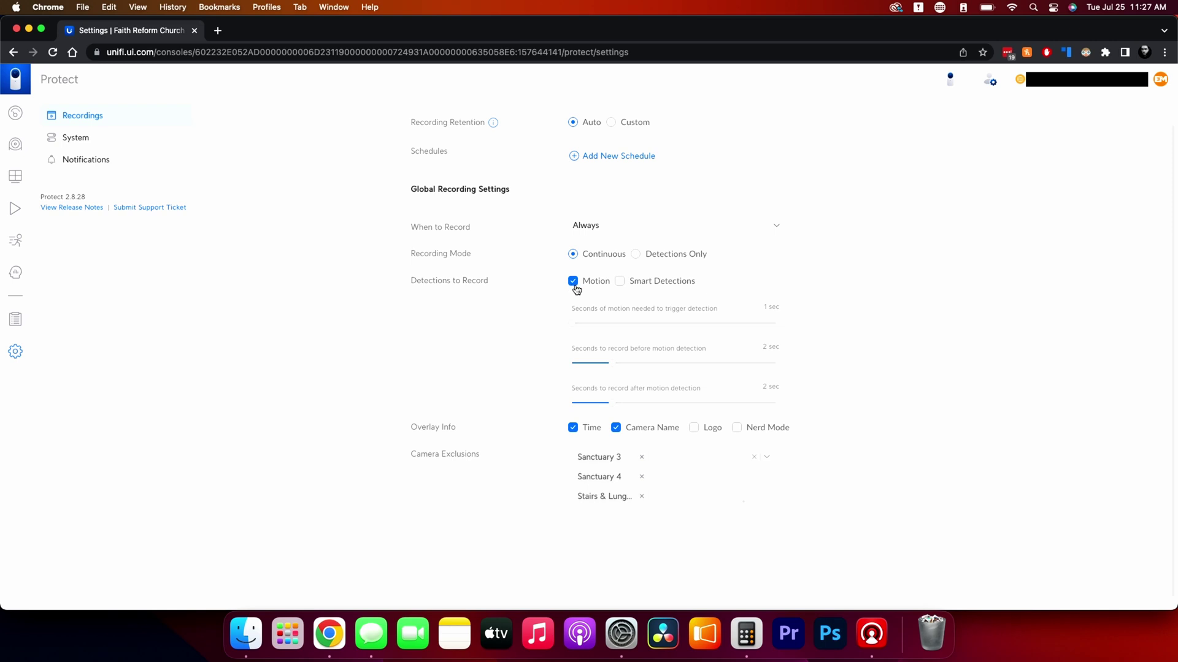
Step: Turn on recording of smart detections to review the selectable detection types, and turn it off again
{"action": "left_click", "coordinate": [619, 281]}
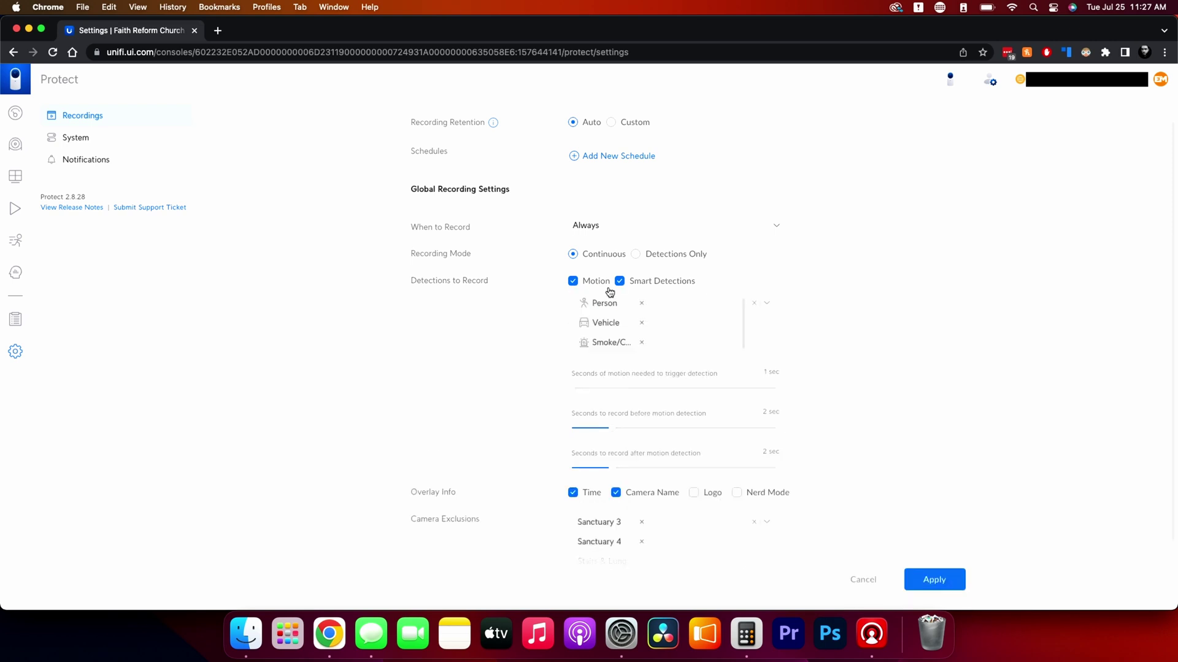
{"action": "scroll", "coordinate": [639, 327], "scroll_direction": "down", "scroll_amount": 2}
{"action": "scroll", "coordinate": [640, 328], "scroll_direction": "up", "scroll_amount": 2}
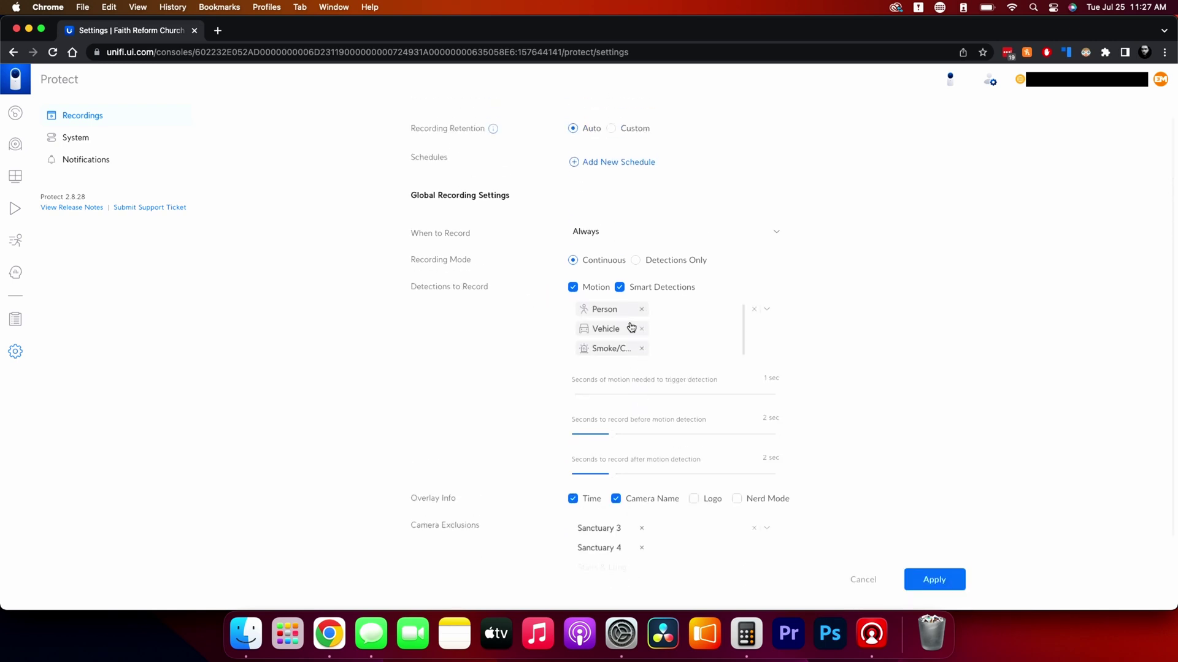
{"action": "left_click", "coordinate": [619, 289]}
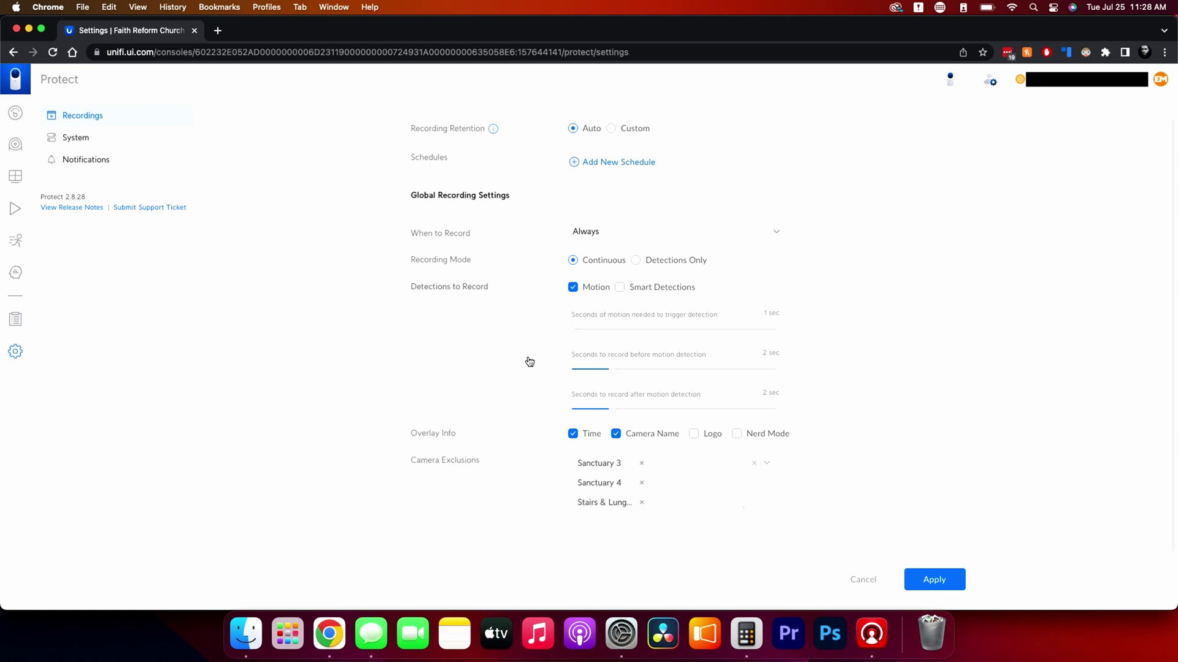
{"action": "scroll", "coordinate": [535, 376], "scroll_direction": "down", "scroll_amount": 1}
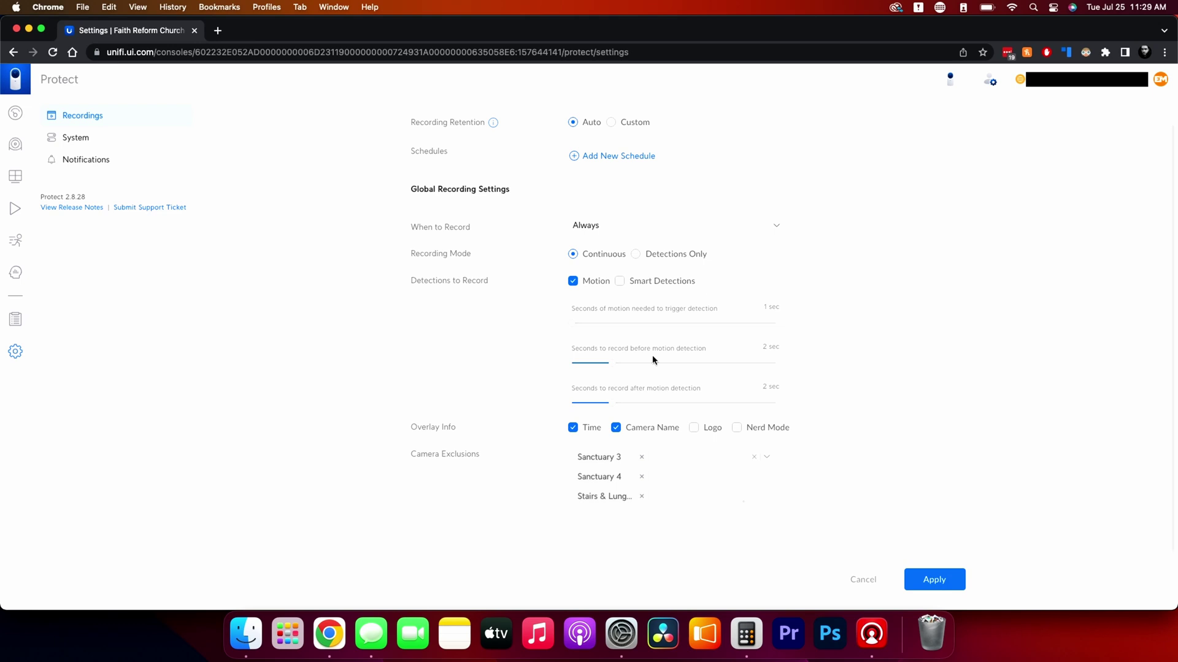
Step: Try recording 10 seconds before and 10 seconds after motion detection, and discard the changed recording settings
{"action": "left_click_drag", "start_coordinate": [611, 363], "coordinate": [795, 370]}
{"action": "left_click_drag", "start_coordinate": [614, 404], "coordinate": [792, 407]}
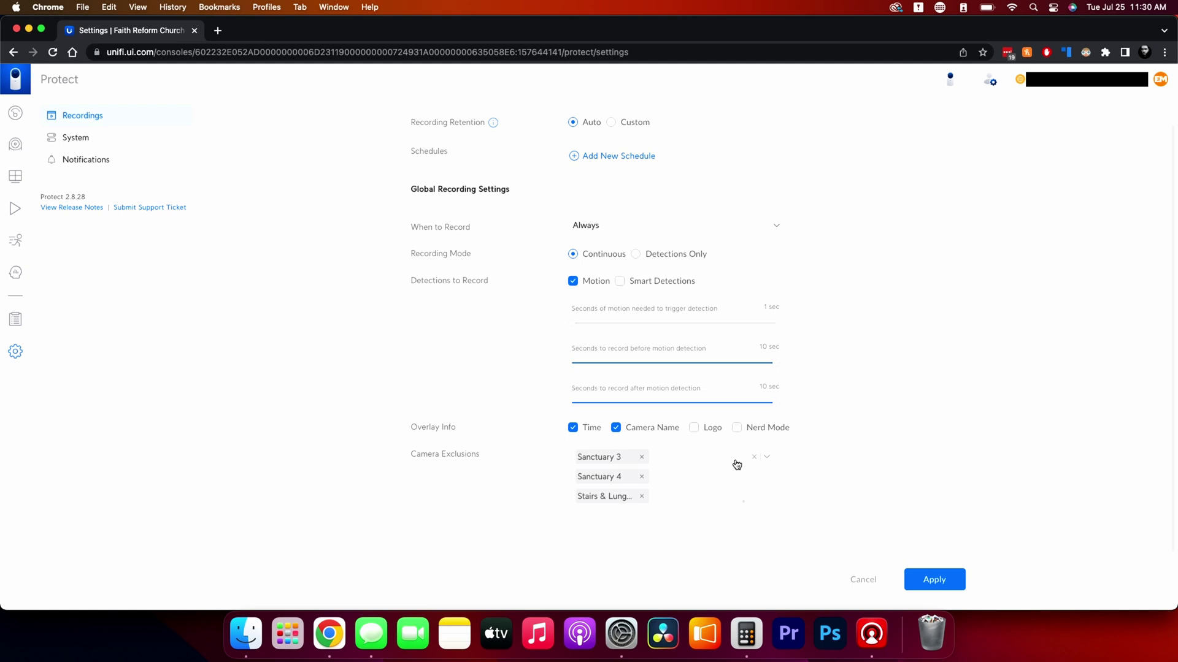
{"action": "left_click", "coordinate": [869, 581]}
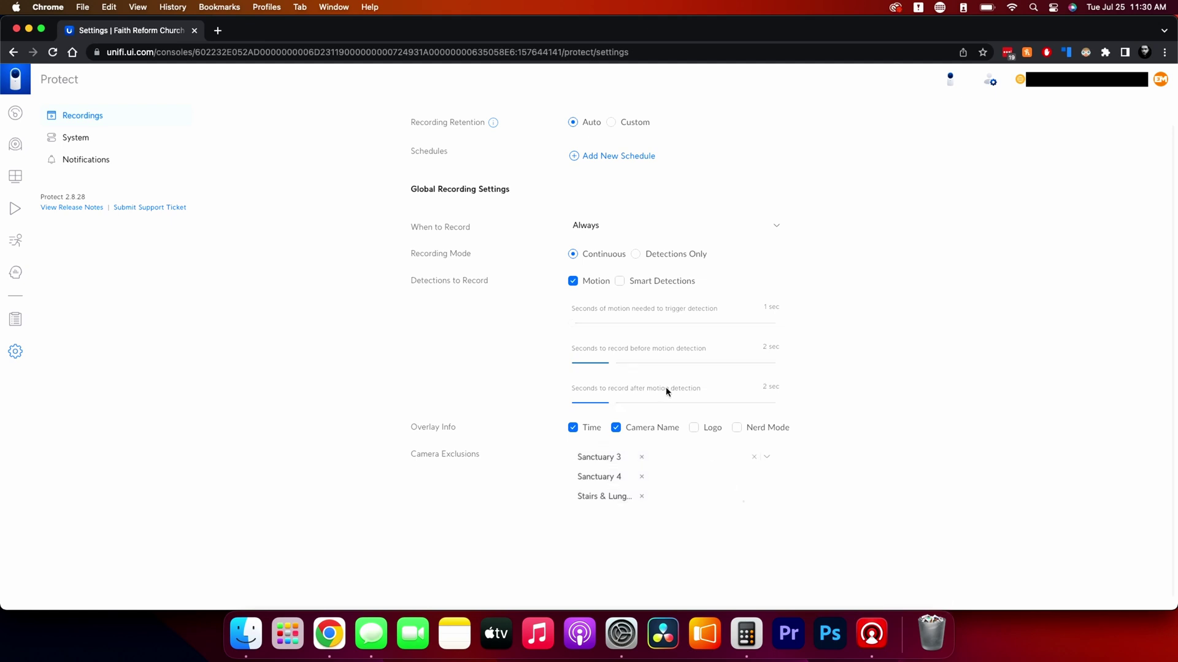
Step: Review the system settings and the custom notification options, and return the Protect notifications to Default
{"action": "left_click", "coordinate": [83, 147]}
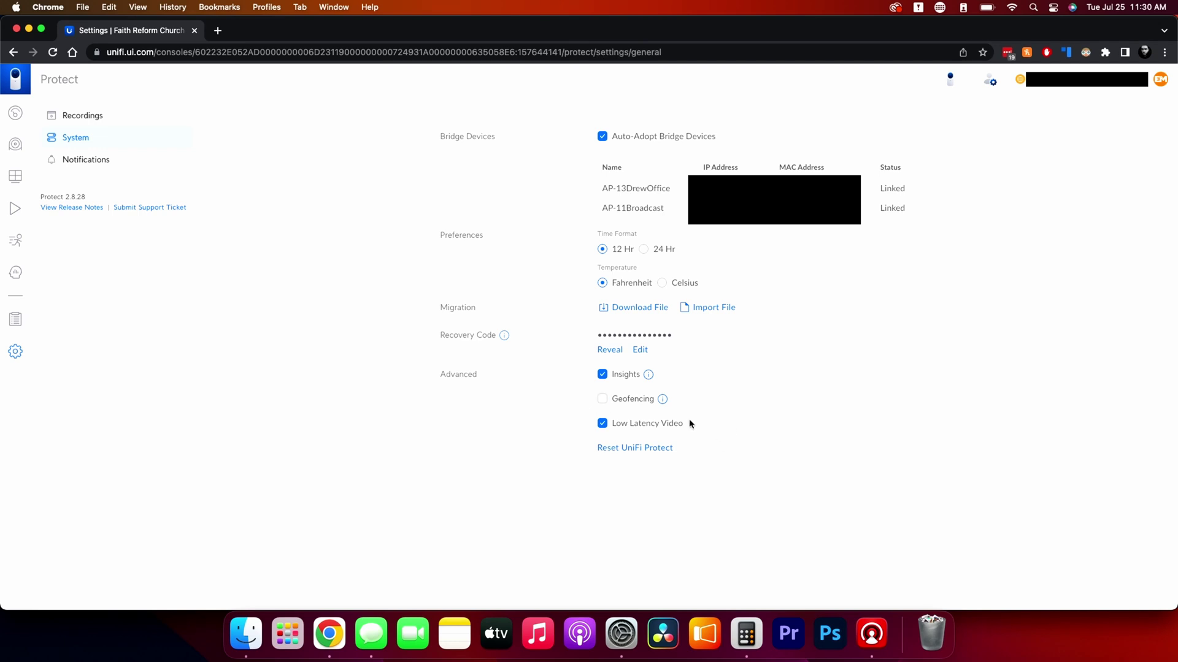
{"action": "left_click", "coordinate": [90, 167]}
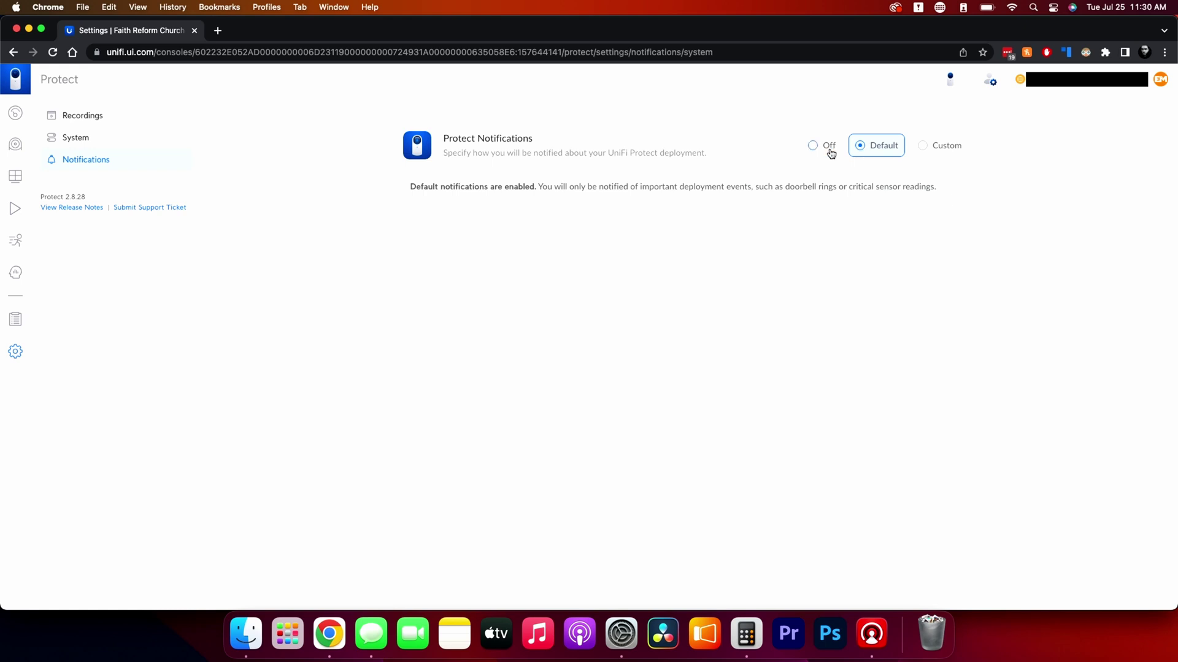
{"action": "left_click", "coordinate": [926, 149]}
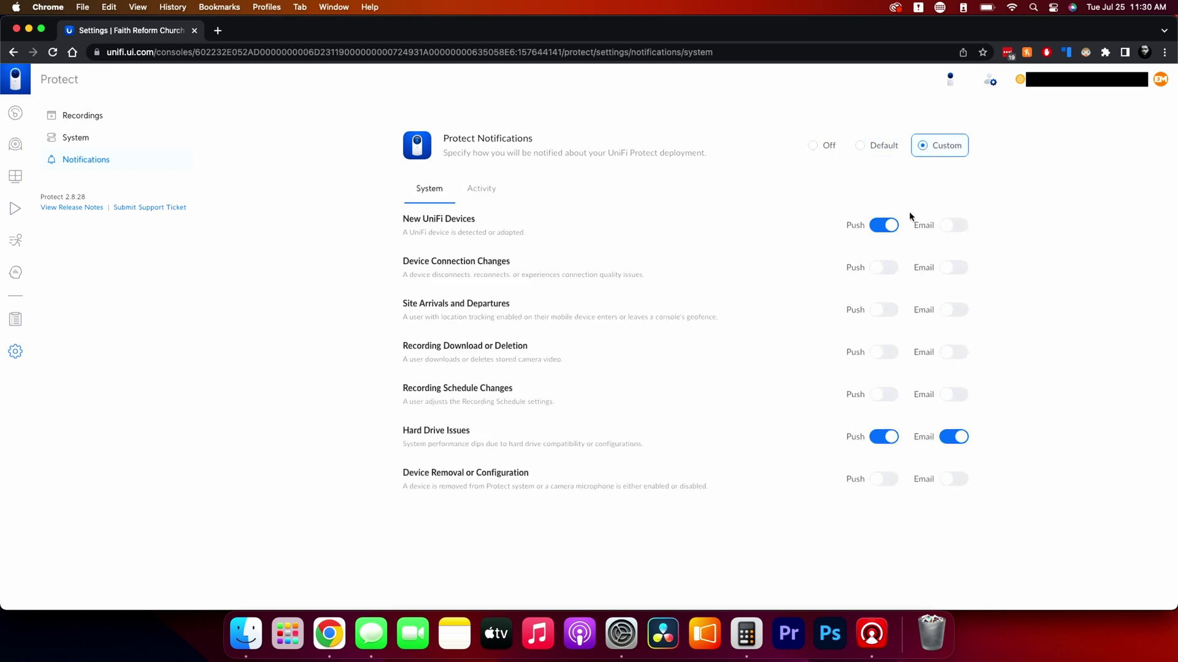
{"action": "left_click", "coordinate": [876, 152]}
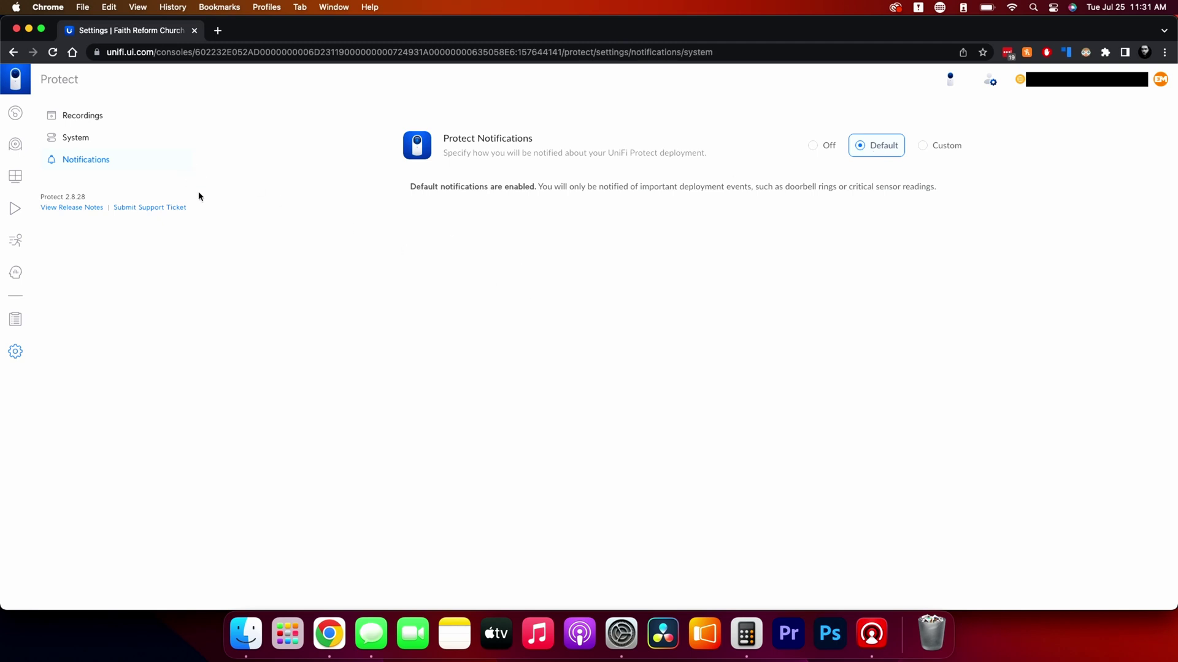
Step: Open the list of UniFi devices
{"action": "left_click", "coordinate": [15, 147]}
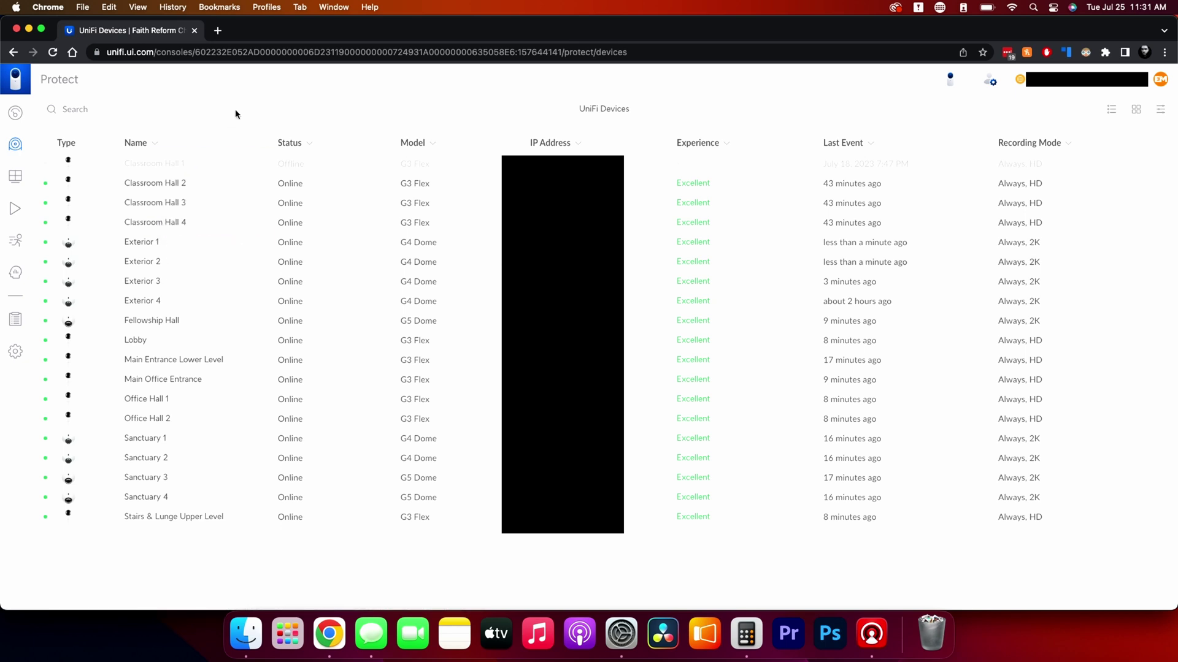